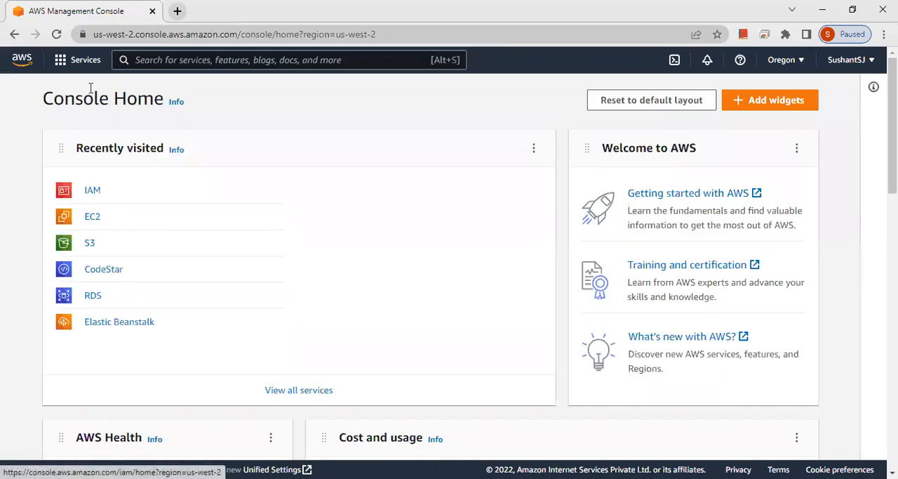
Open the IAM service from the Security, Identity, & Compliance category of AWS services
left_click(78, 64)
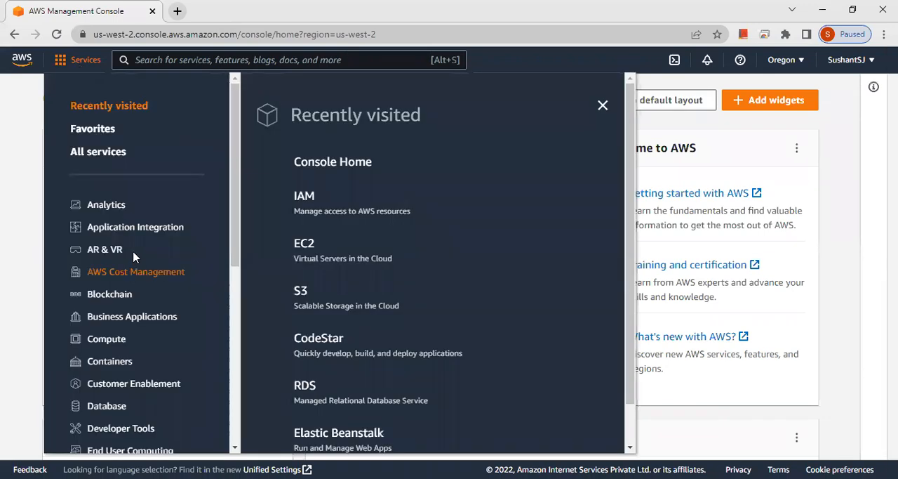
scroll(133, 258, "down", 5)
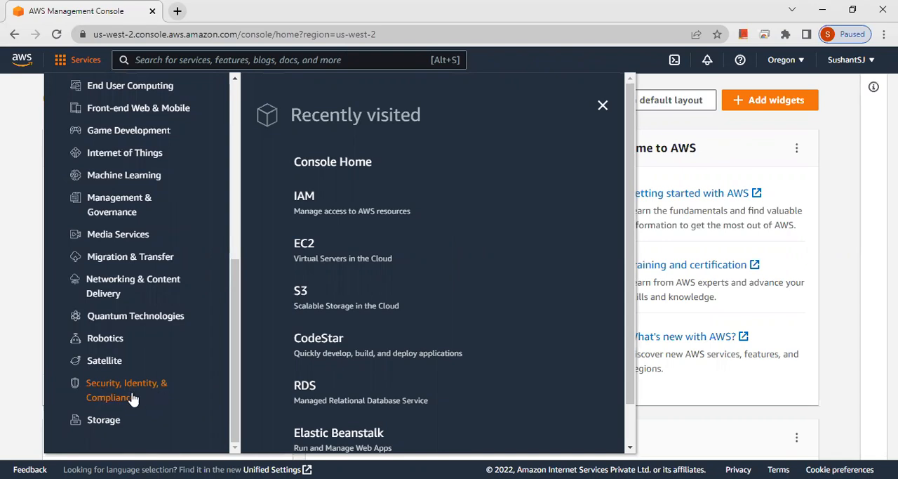
left_click(133, 390)
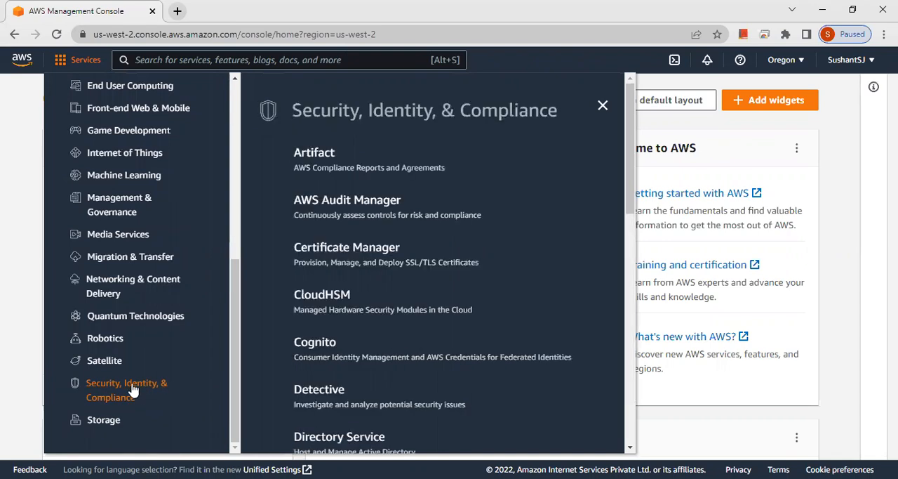
scroll(357, 342, "down", 5)
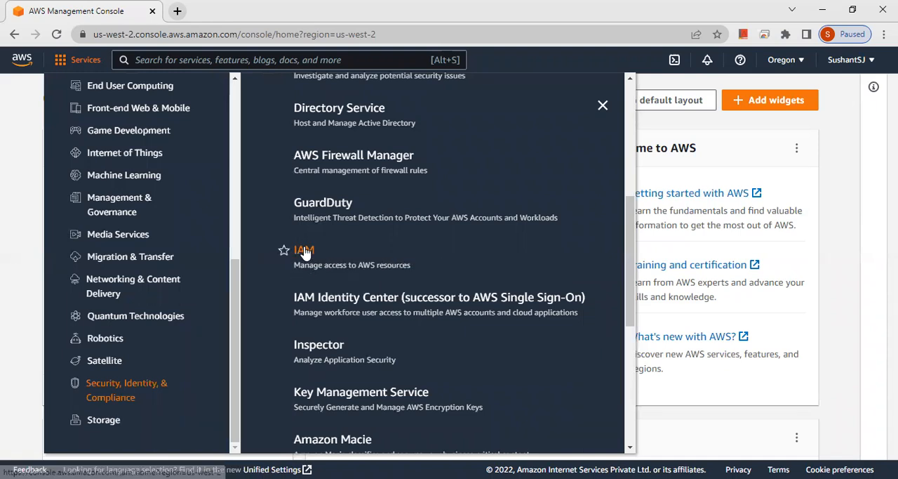
left_click(304, 251)
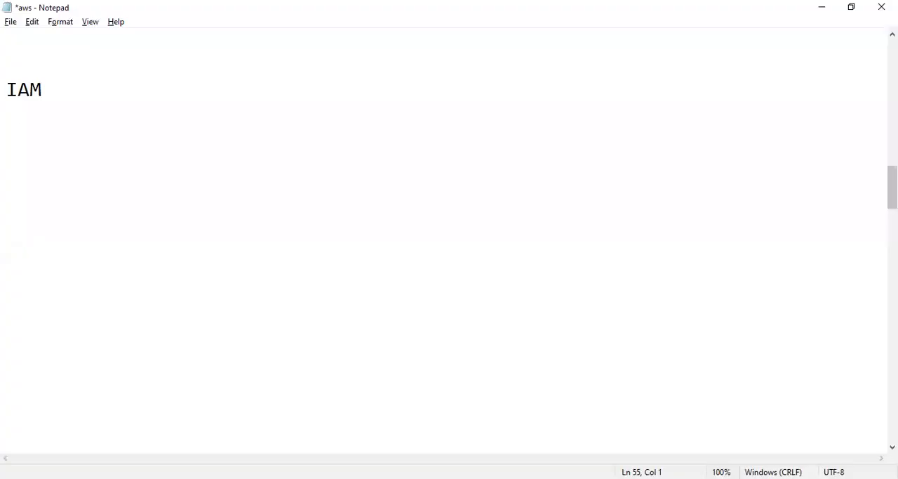
In the Notepad file aws, write the line "Test- Join any MNC." below the IAM heading
type("Test- Jo")
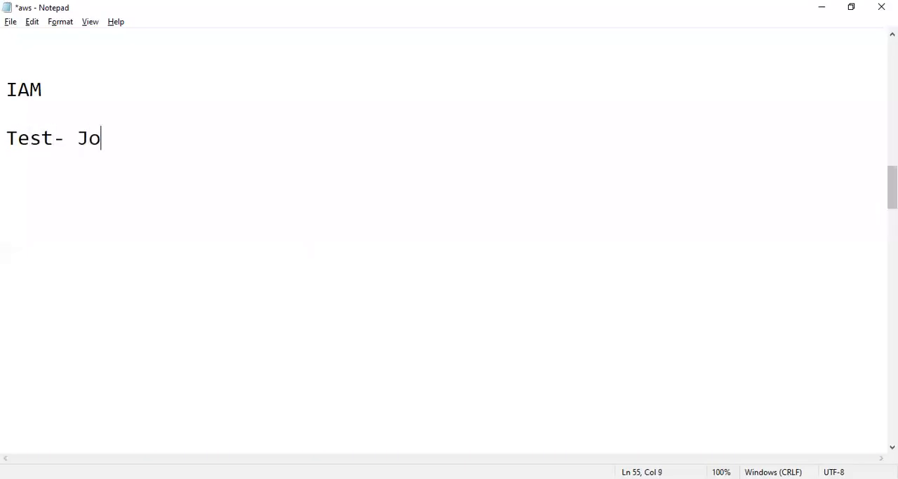
type("in any orag")
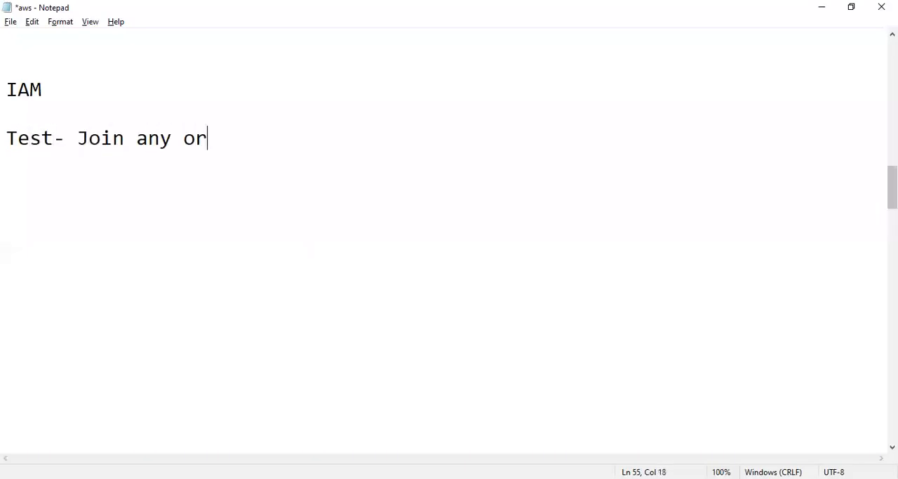
key("BackSpace")
key("BackSpace")
key("BackSpace")
key("BackSpace")
type("MNC.")
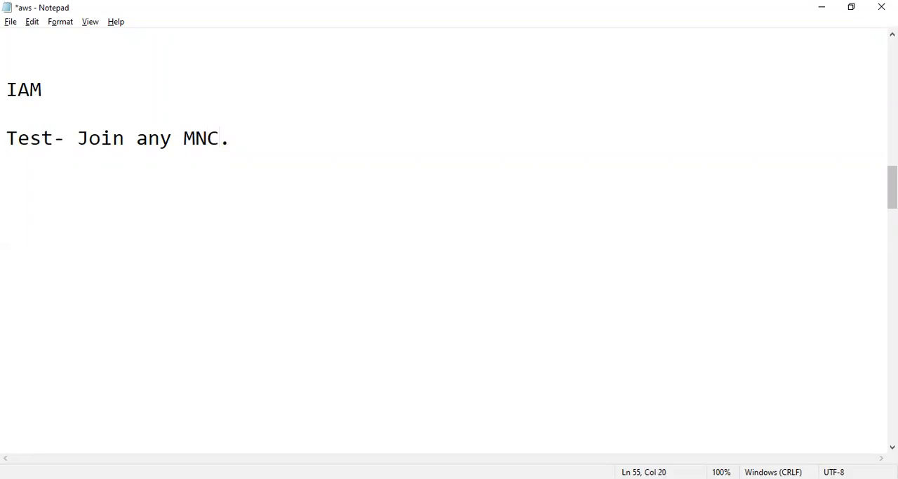
Add the lines "Devlopement" and "DBA-" below the Test line in the notes
key("Return")
type("Devlopement")
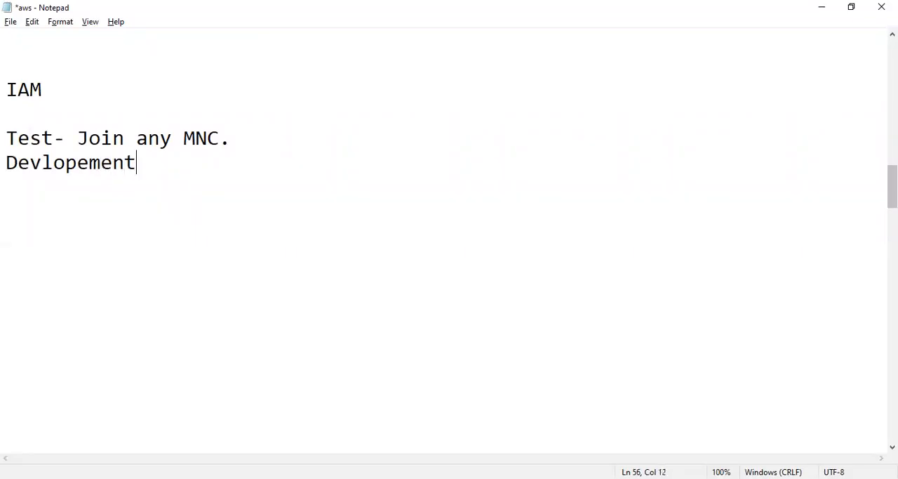
key("Return")
type("DBA-")
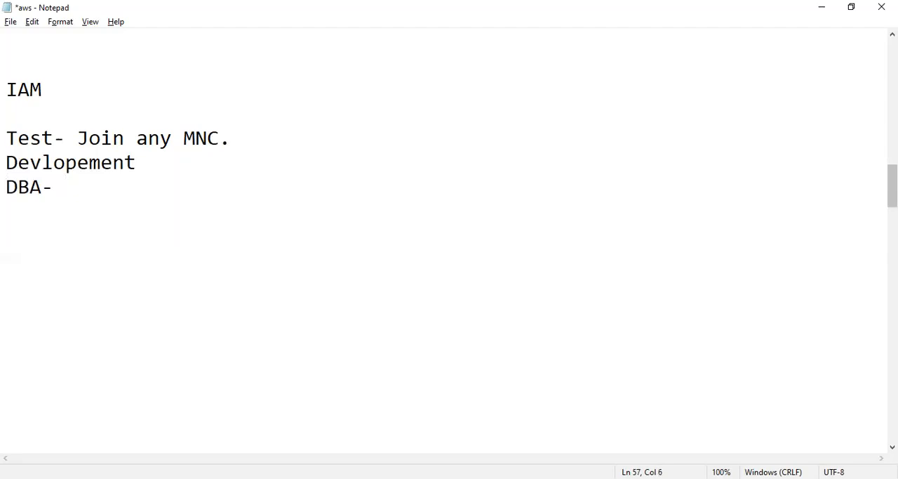
Highlight the Test, Devlopement and DBA lines, and move on to blank lines below them
key("shift+Up")
key("shift+Up")
key("shift+Up")
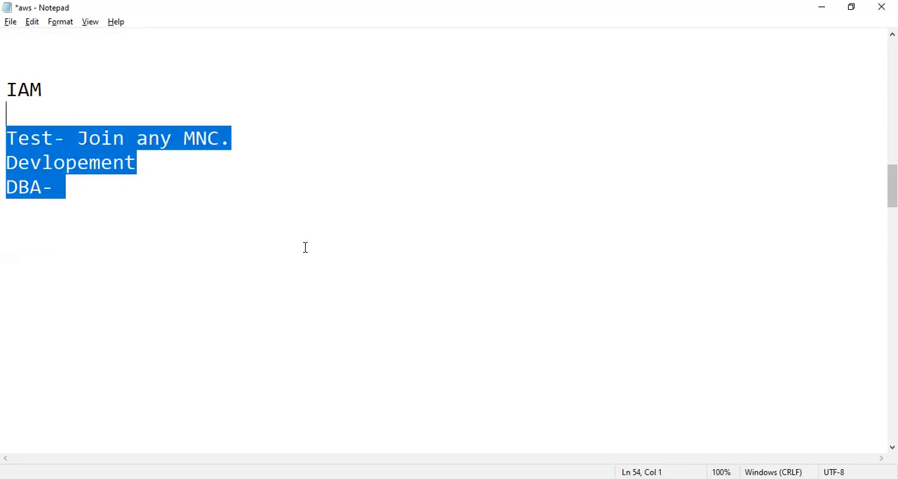
key("Down")
key("Down")
key("Down")
key("Down")
key("Return")
key("Return")
key("Return")
key("Return")
key("Return")
key("Return")
key("Return")
key("Return")
key("Return")
key("Return")
key("Return")
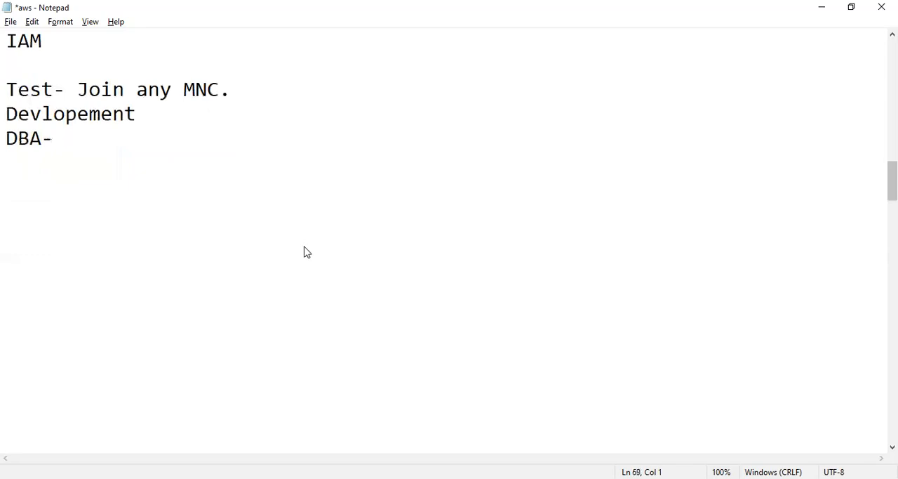
Switch back to the AWS console in Chrome and start adding users from the IAM Users page
key("alt+Tab")
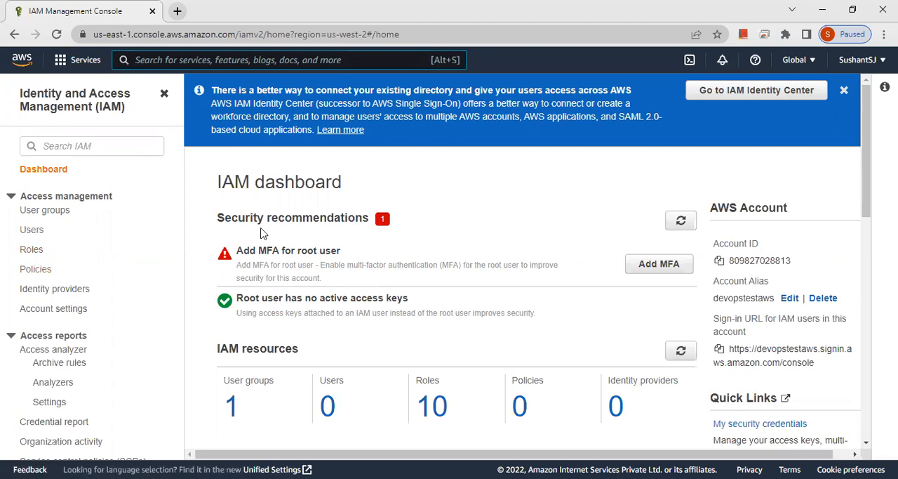
left_click(40, 233)
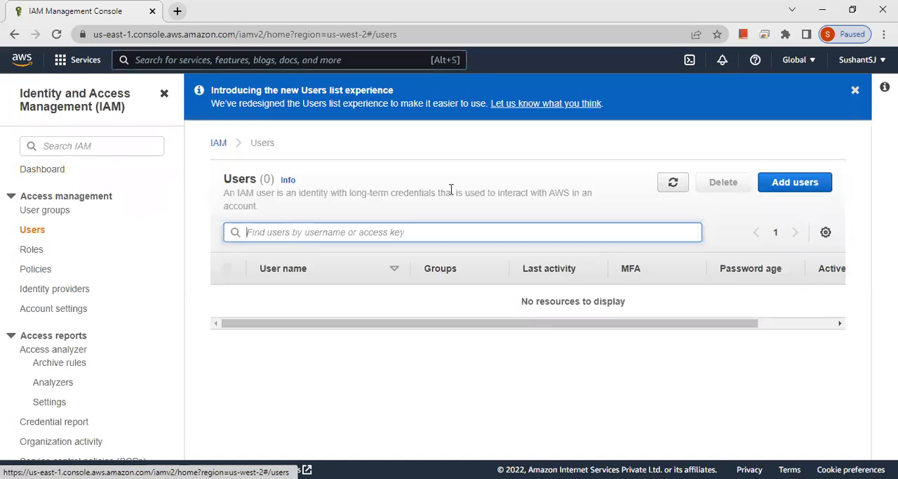
left_click(797, 190)
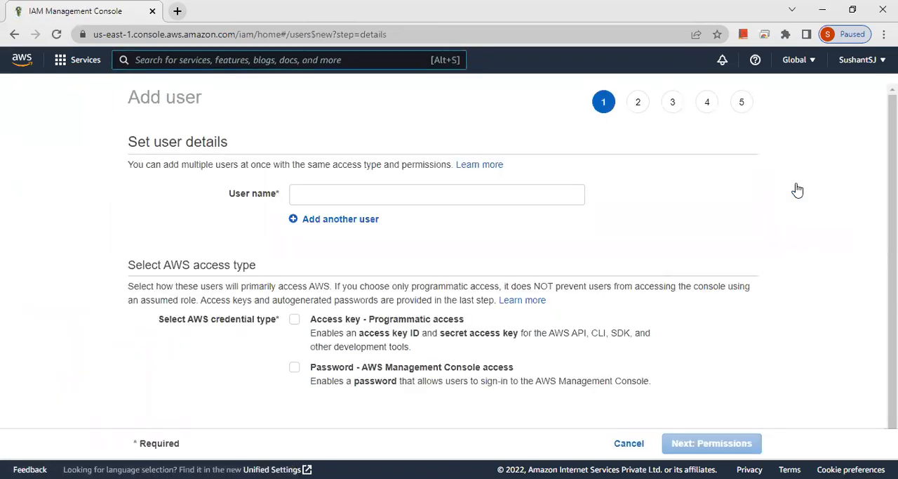
Add a second user entry and name the two new users Test1 and Test2
left_click(356, 219)
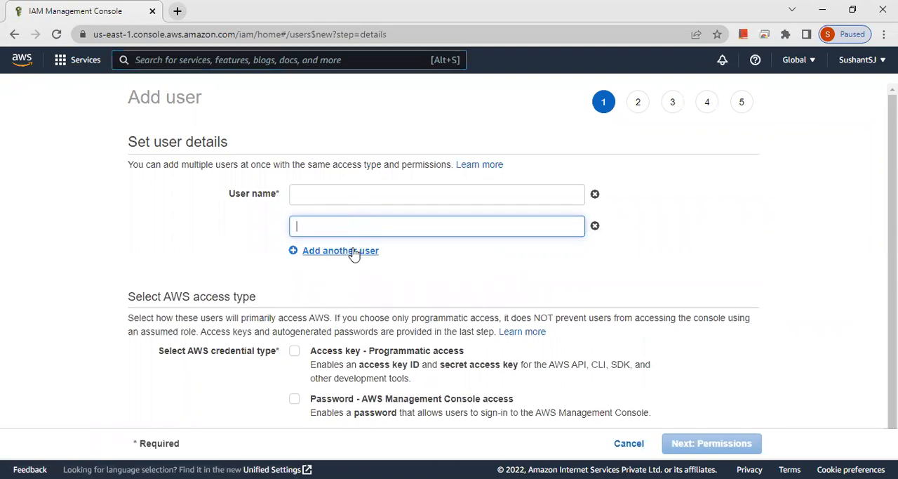
left_click(351, 195)
type("Test")
key("Tab")
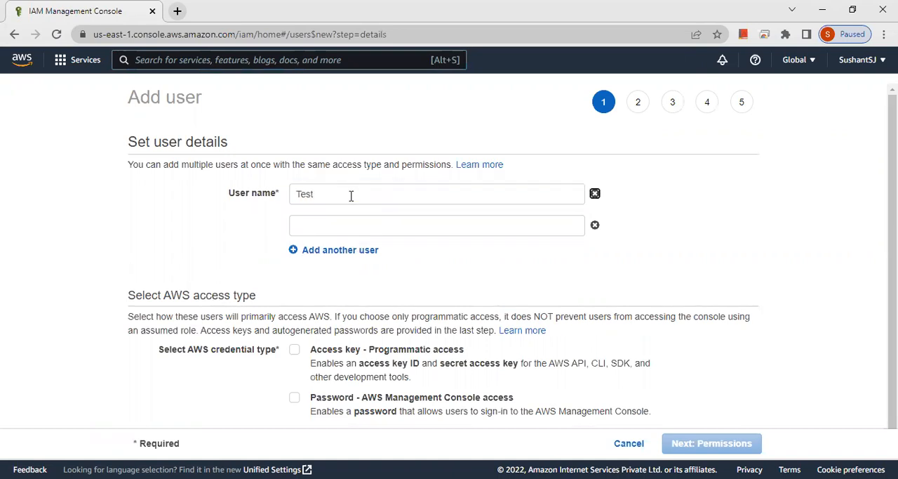
type("Test")
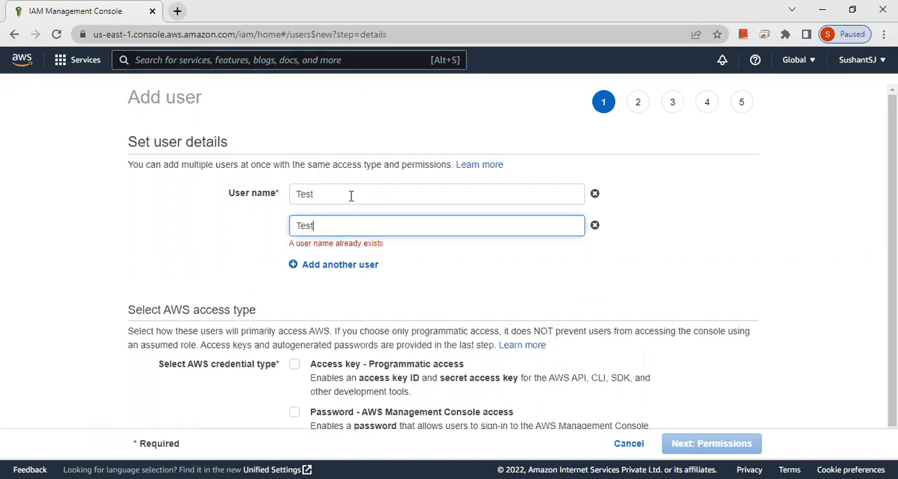
type("2")
left_click(350, 196)
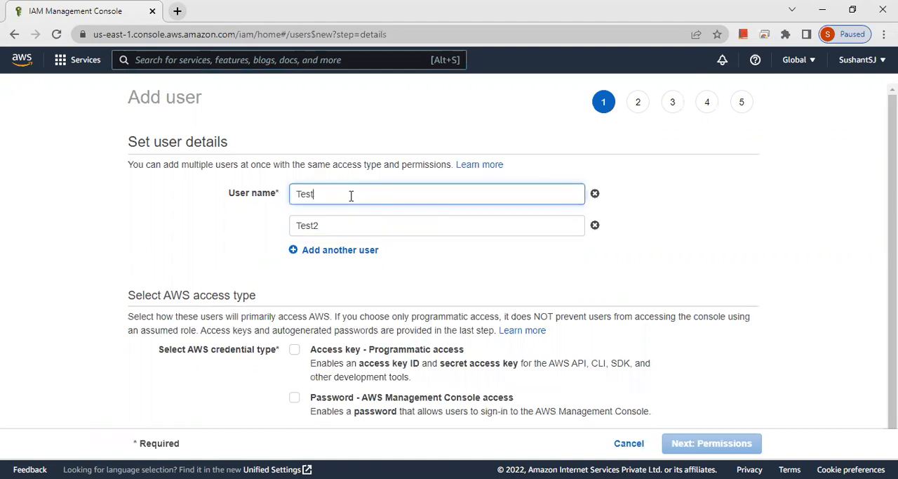
type("1")
left_click(575, 298)
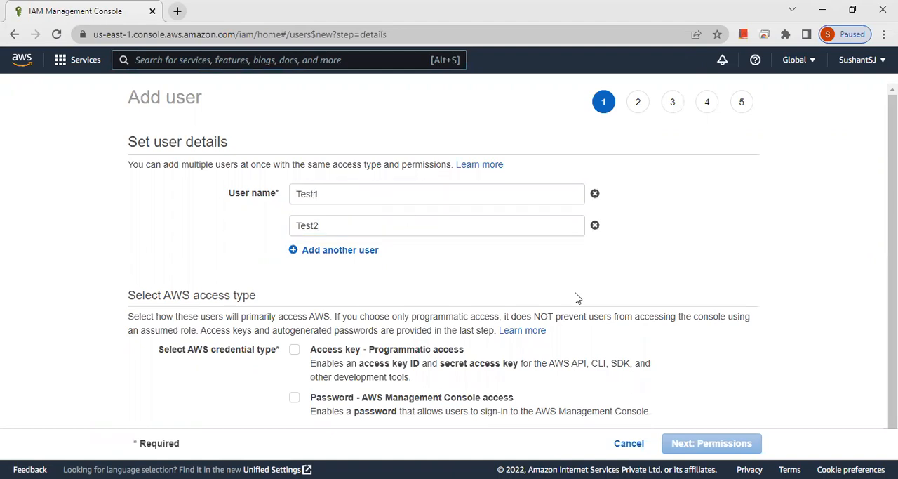
Give both users password-based AWS Management Console access using a custom password
scroll(575, 298, "down", 1)
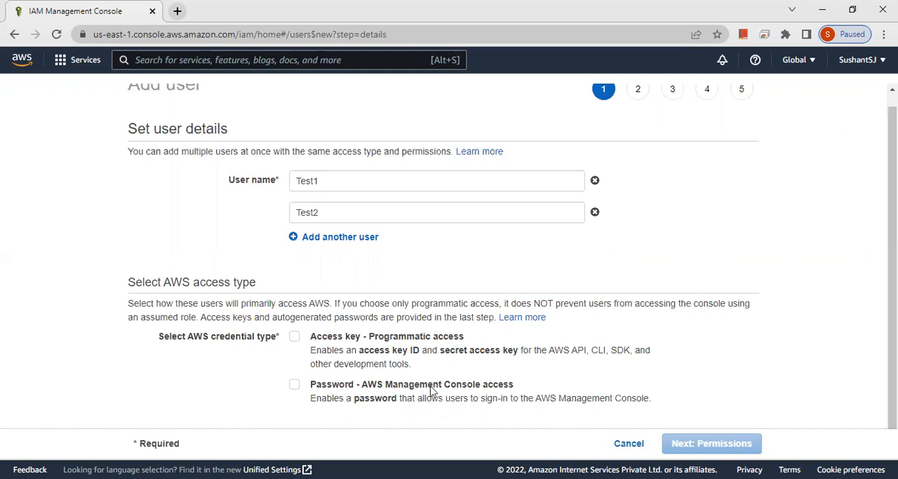
left_click(295, 384)
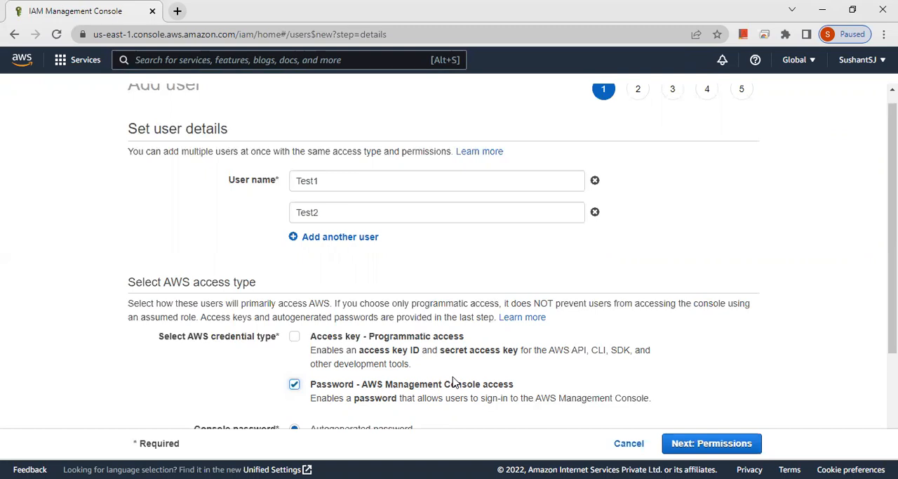
scroll(452, 379, "down", 2)
left_click(294, 313)
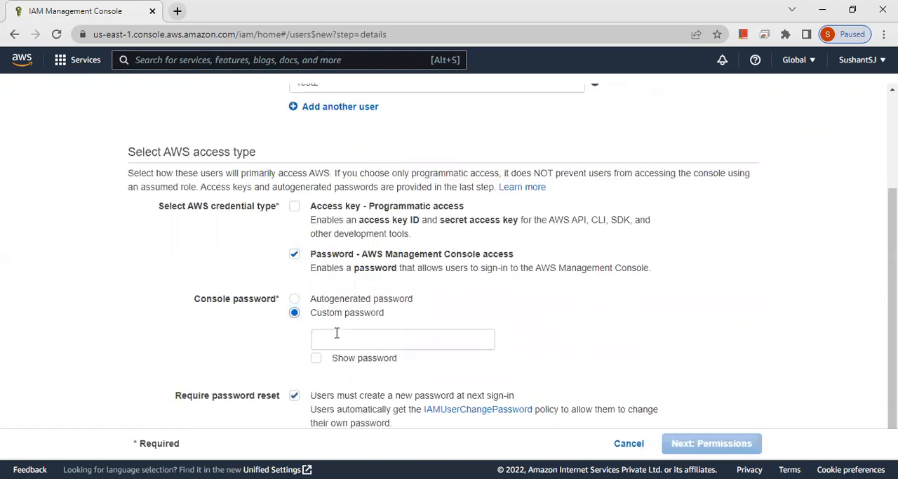
Enter the custom console password and remove the requirement to create a new password at next sign-in
left_click(346, 336)
type("abc")
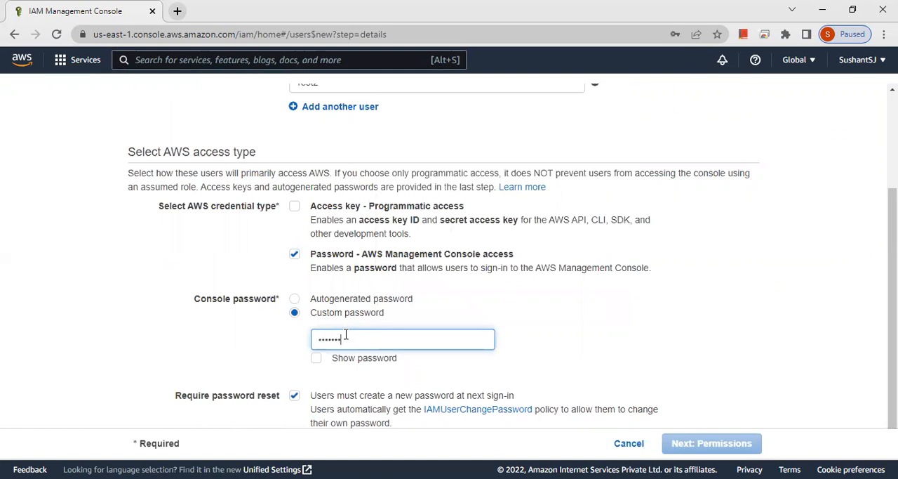
type("d")
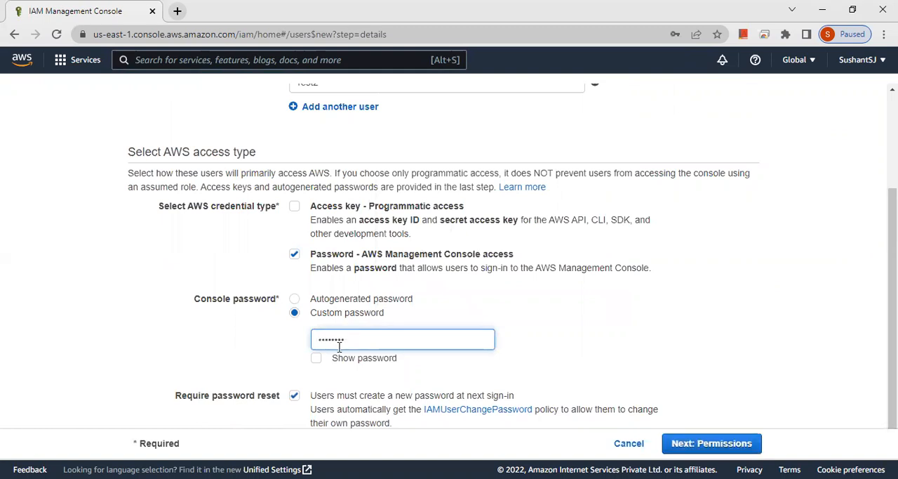
left_click(294, 398)
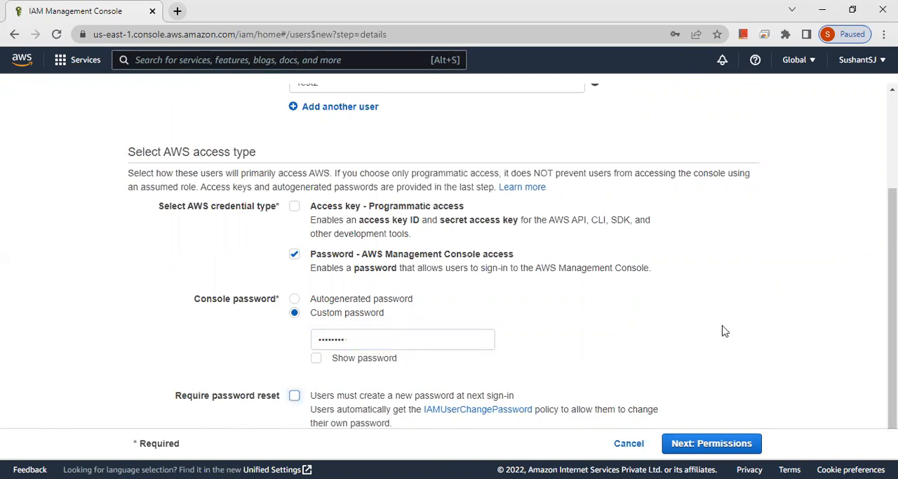
Create the two users without assigning a group or tags, and return to the Users list
scroll(729, 327, "down", 1)
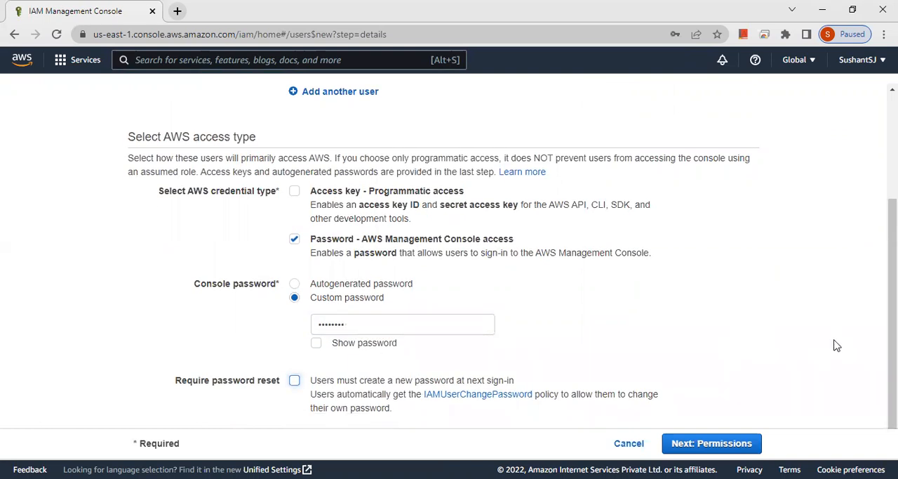
left_click(712, 444)
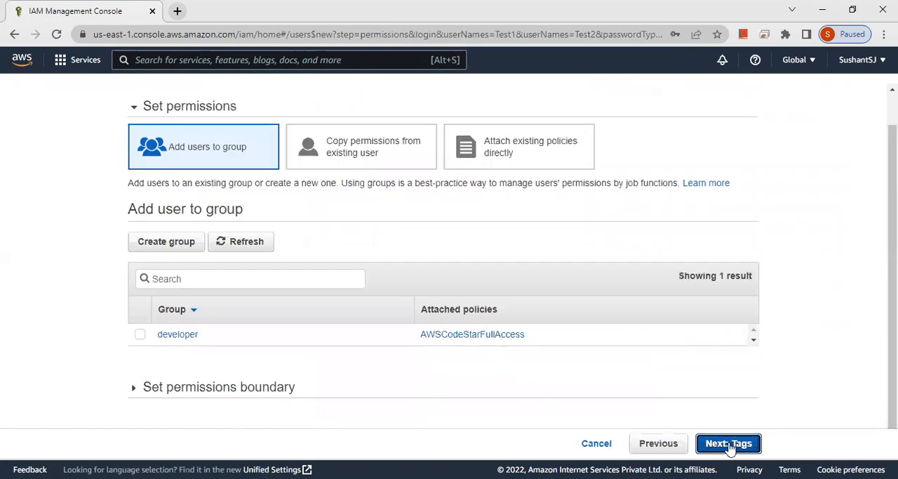
left_click(728, 445)
left_click(730, 444)
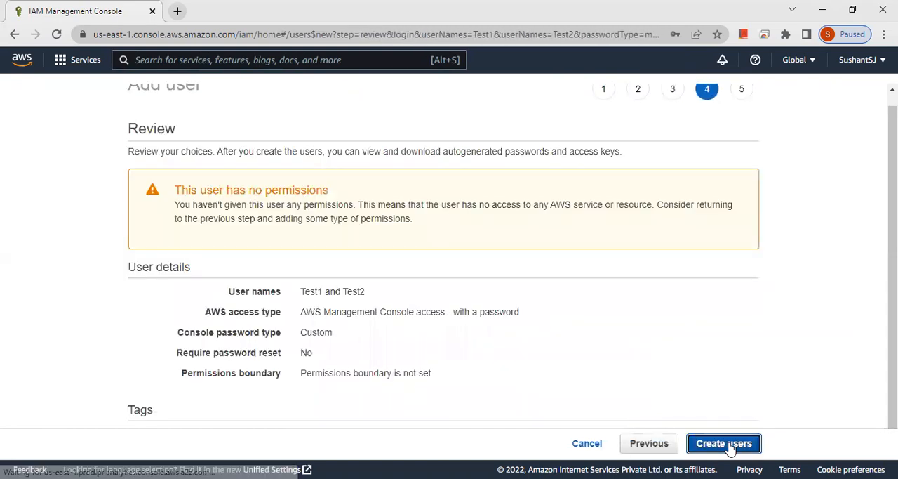
left_click(743, 445)
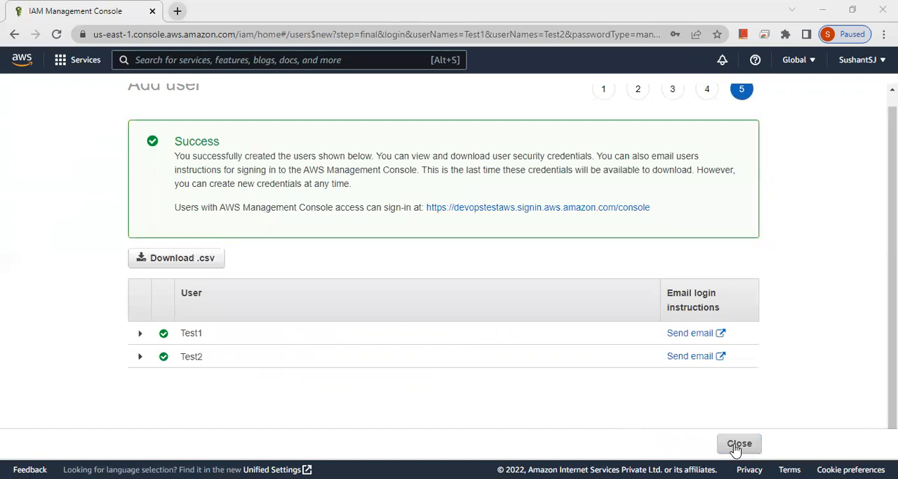
left_click(734, 447)
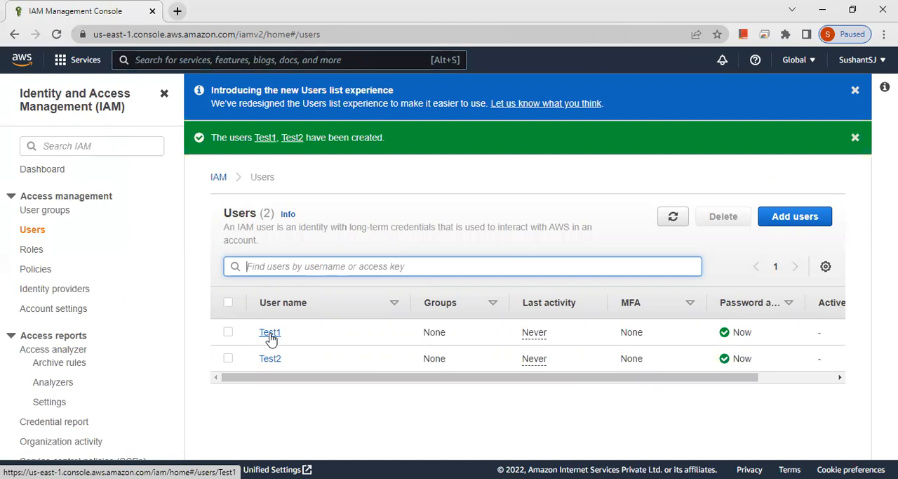
Switch to an incognito Chrome window and open the AWS Management Console page at aws.amazon.com/console
key("alt+Tab")
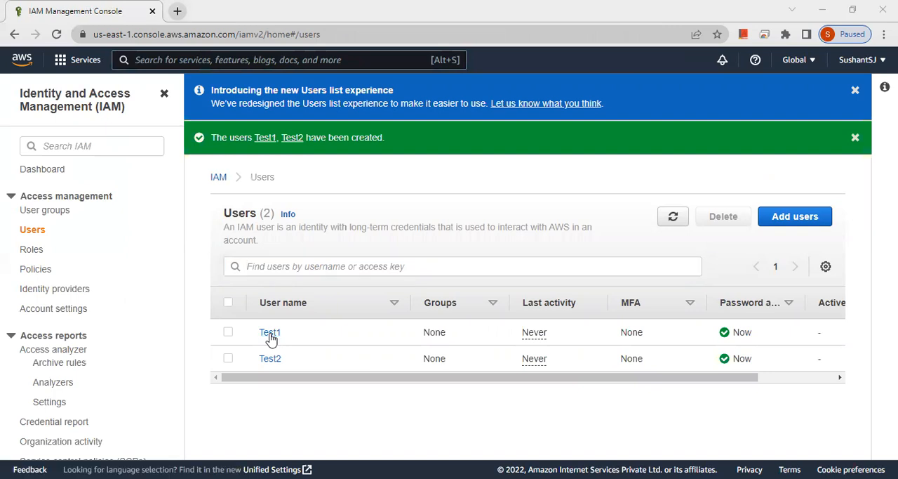
type("aws")
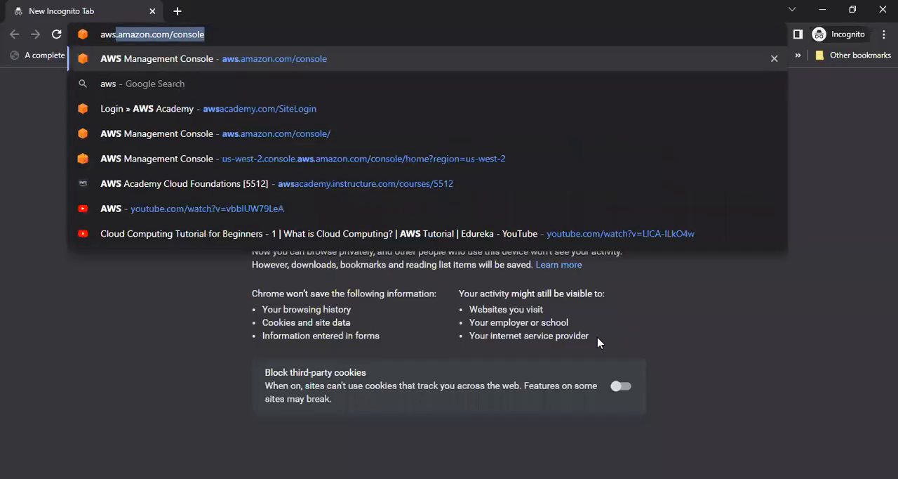
key("Return")
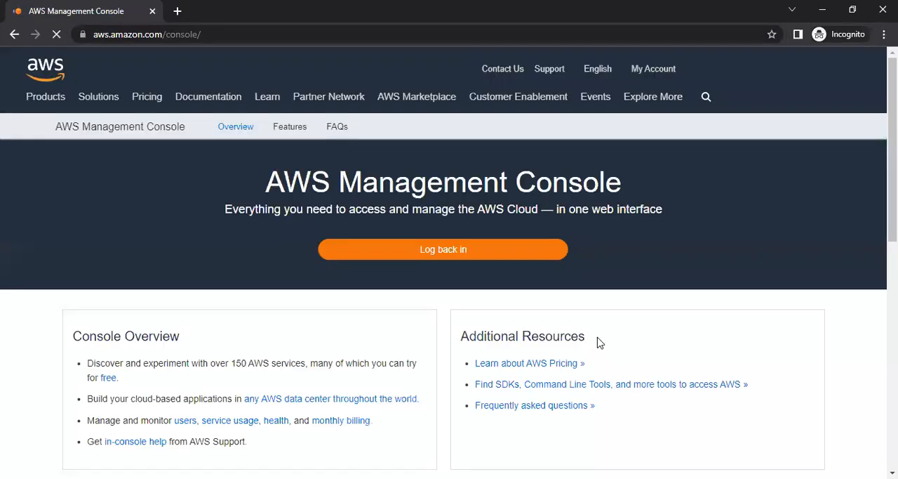
Open the console sign-in page with the IAM user option, and copy the account alias from the IAM dashboard in the regular browser window
left_click(435, 256)
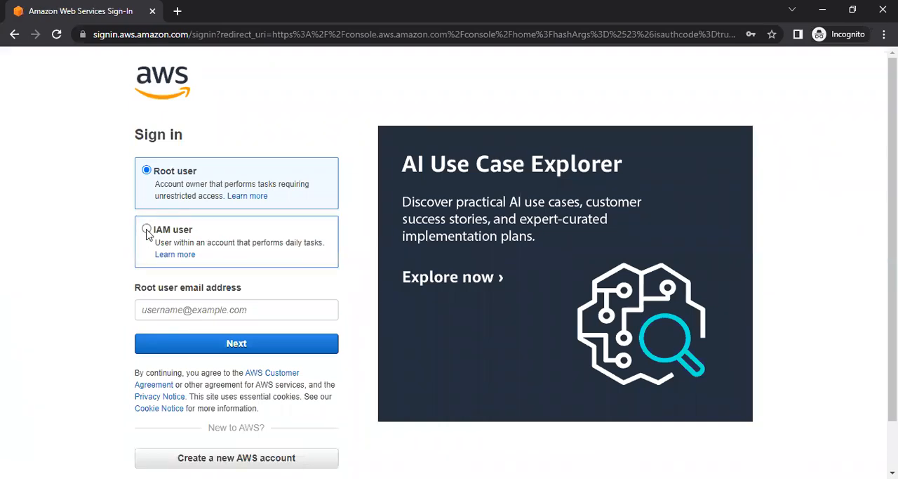
left_click(146, 231)
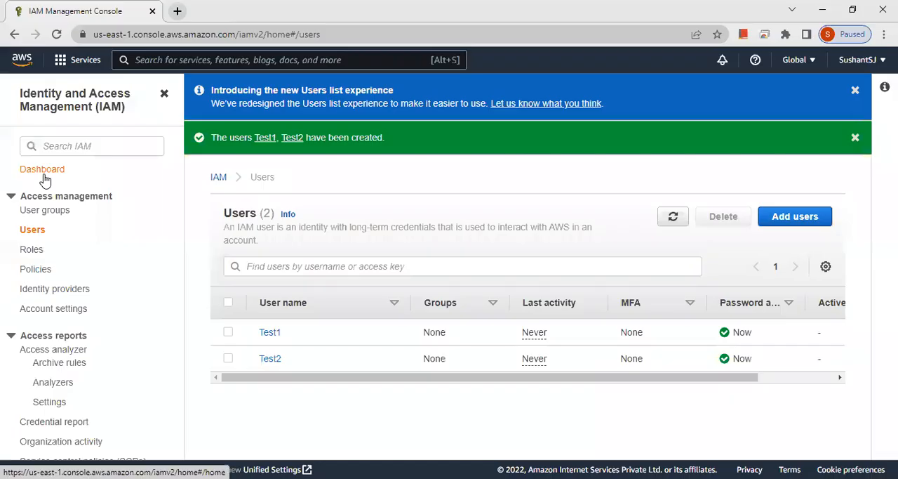
left_click(43, 175)
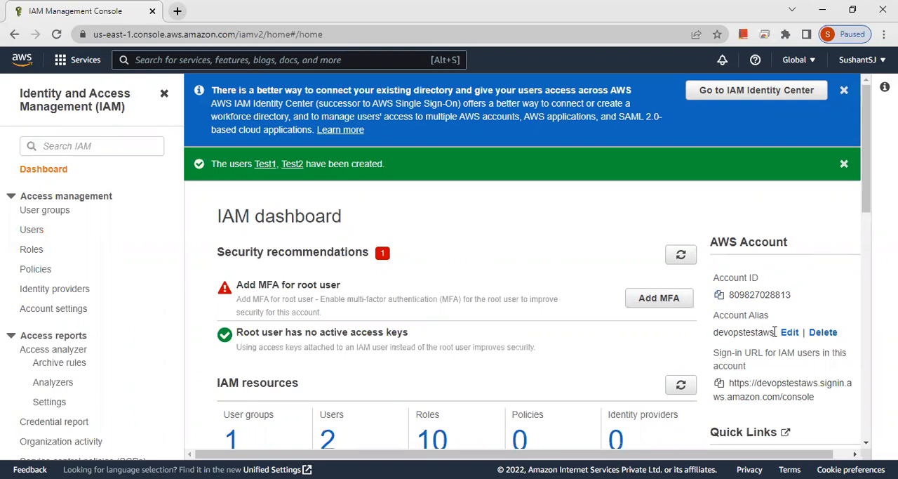
left_click_drag(775, 332, 712, 334)
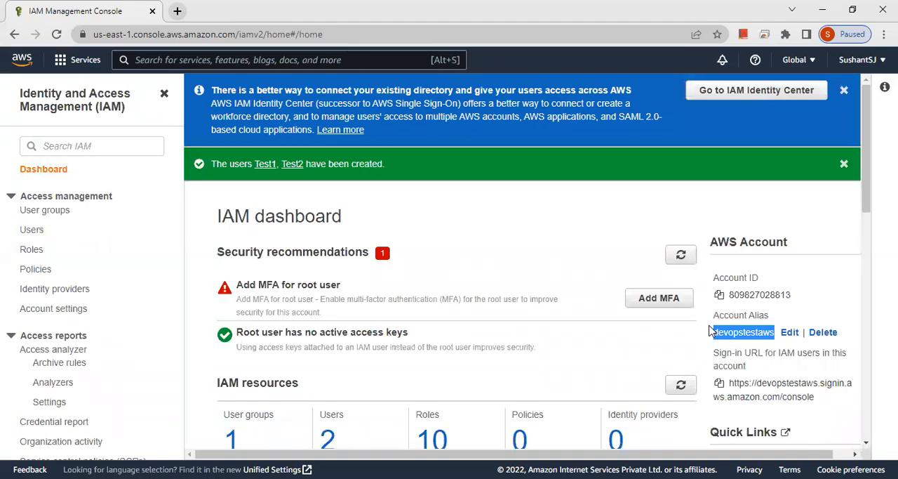
Submit the copied account alias devopstestaws on the AWS sign-in page in the incognito window
key("alt+Tab")
left_click(270, 310)
key("ctrl+v")
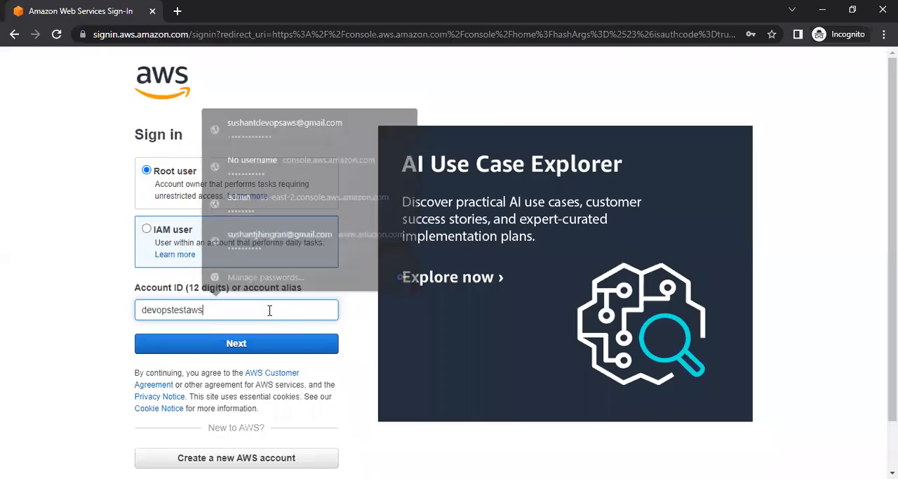
key("Return")
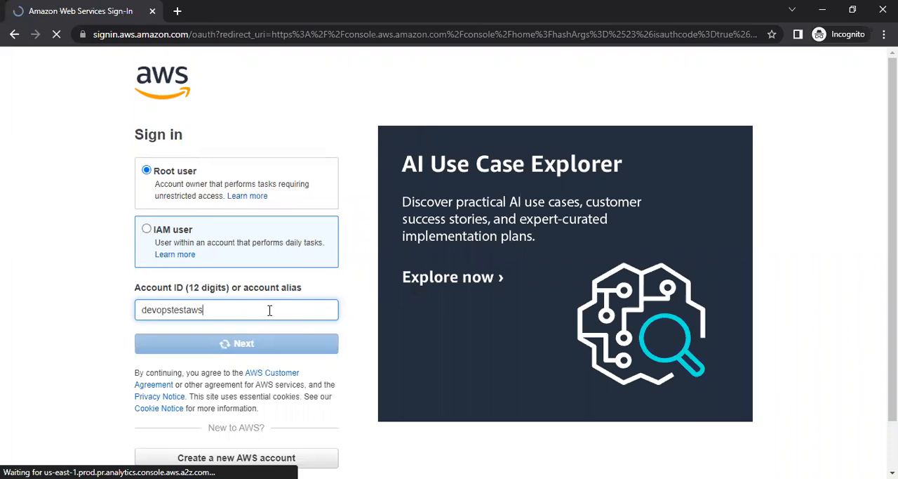
Sign in as IAM user Test1 with the user's console password
type("Test1")
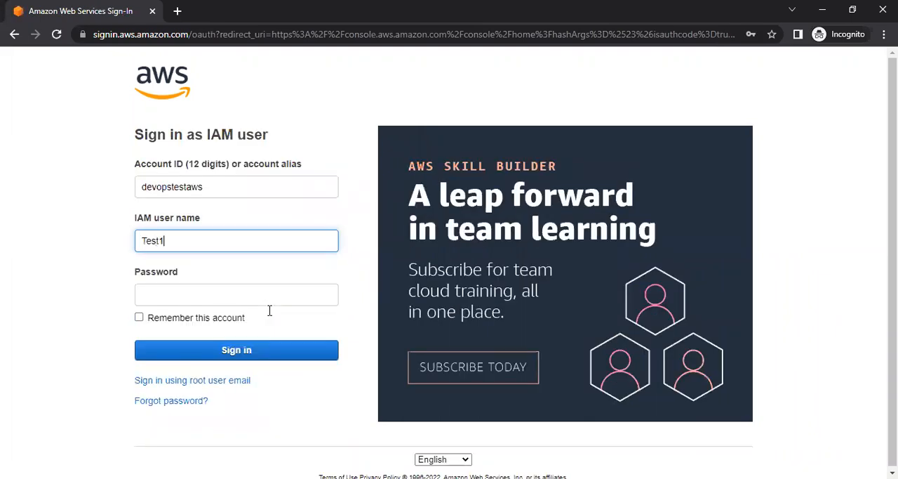
key("Tab")
type("•••••••")
key("Return")
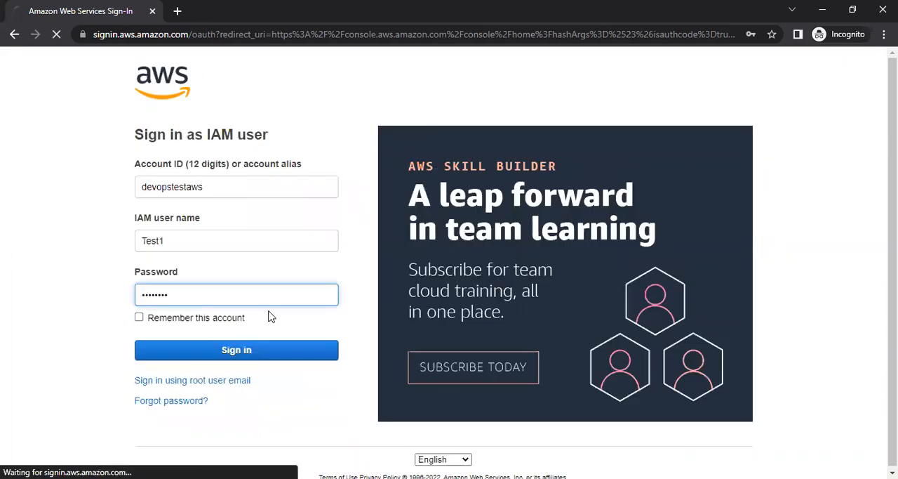
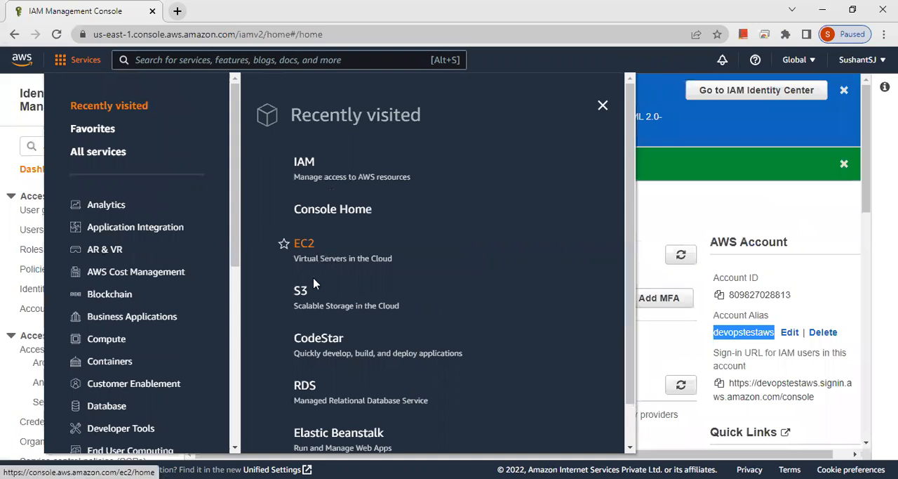
Open the S3 console in a new browser tab to view the account's buckets, and return to the IAM dashboard
middle_click(310, 292)
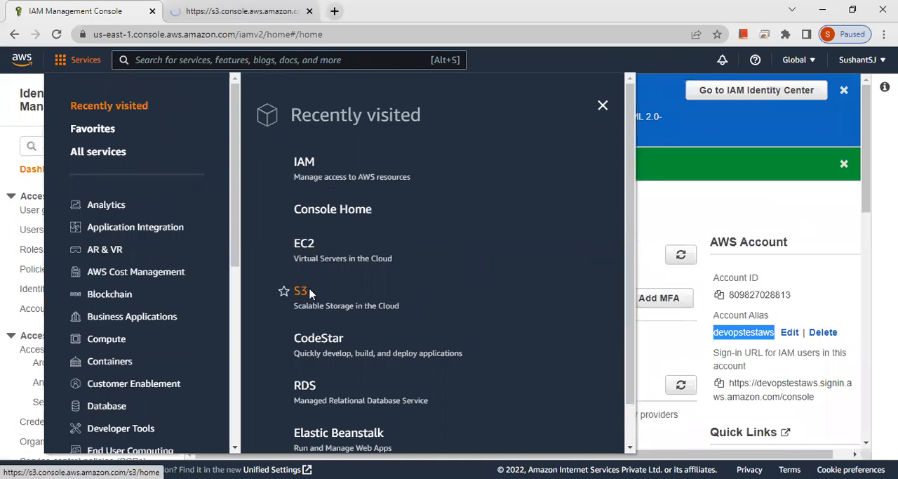
key("ctrl+Tab")
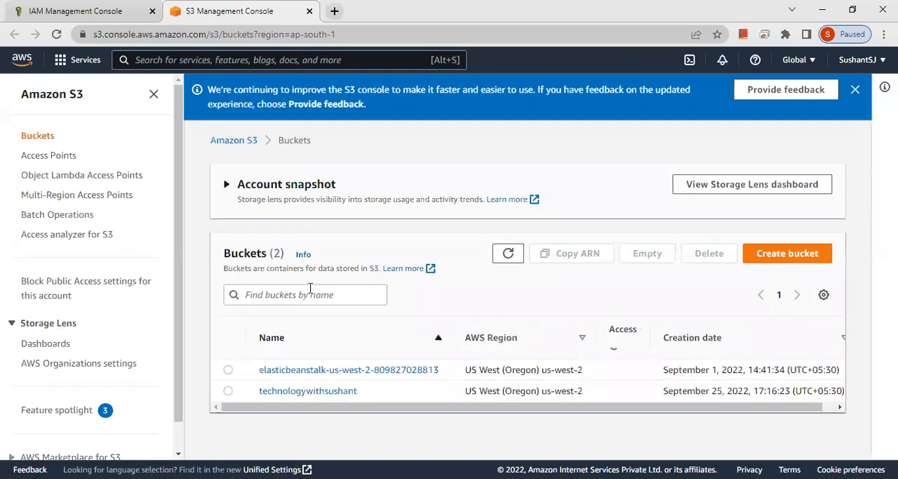
left_click(80, 11)
left_click(703, 207)
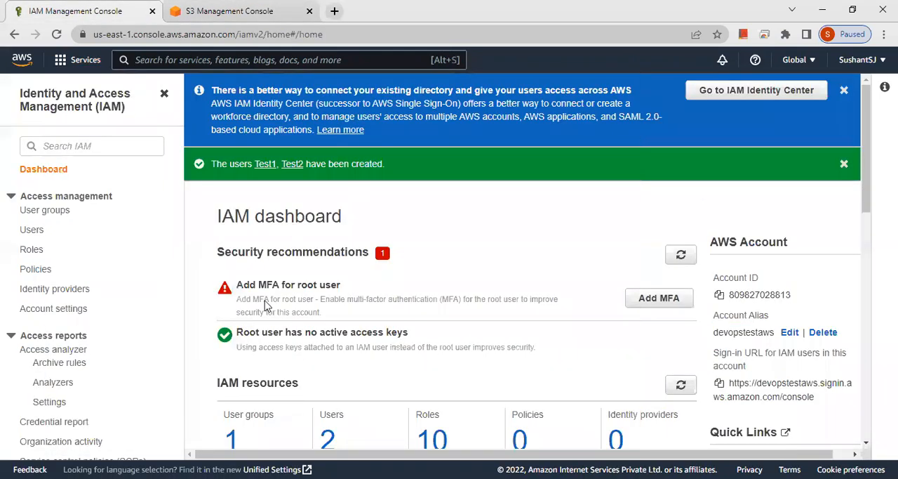
Open the details of user Test1 from the IAM user list
scroll(329, 424, "down", 2)
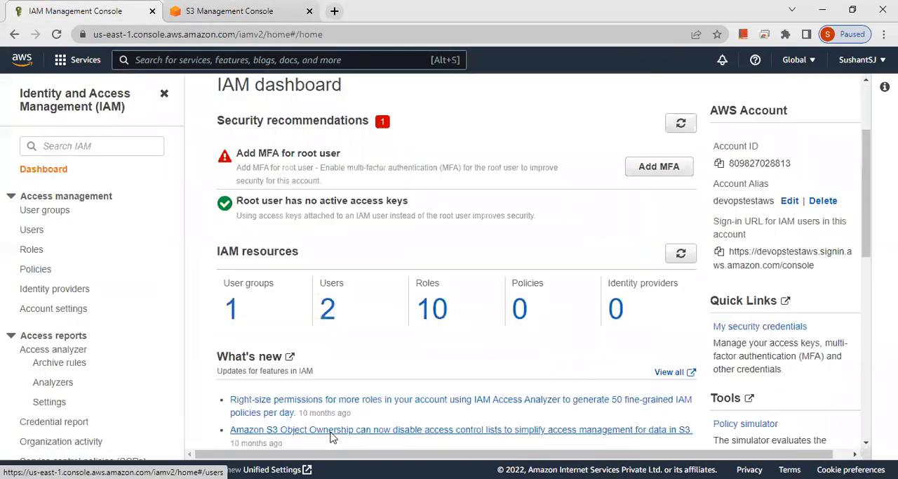
left_click(327, 316)
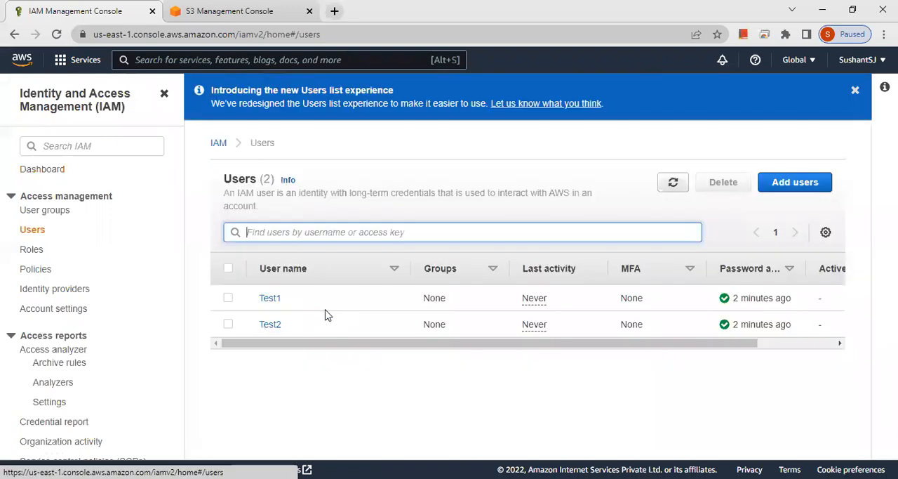
left_click(270, 299)
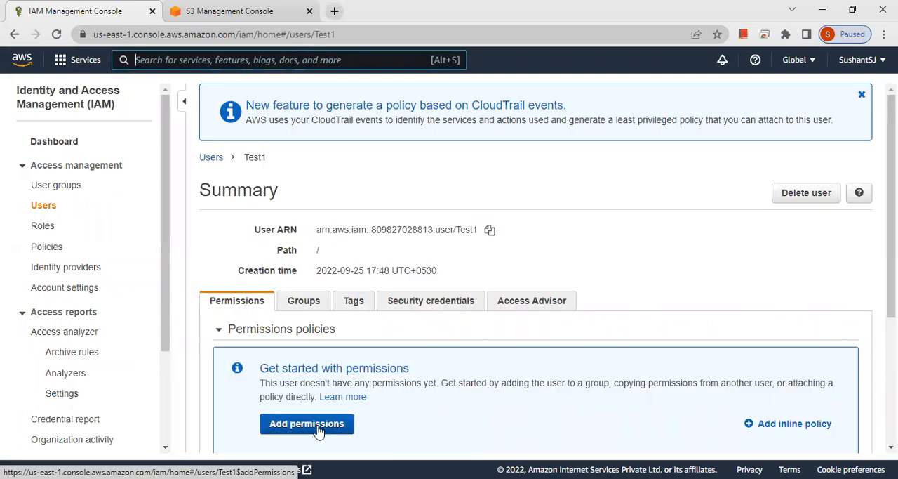
Attach the existing policy AmazonS3FullAccess directly to user Test1
left_click(318, 428)
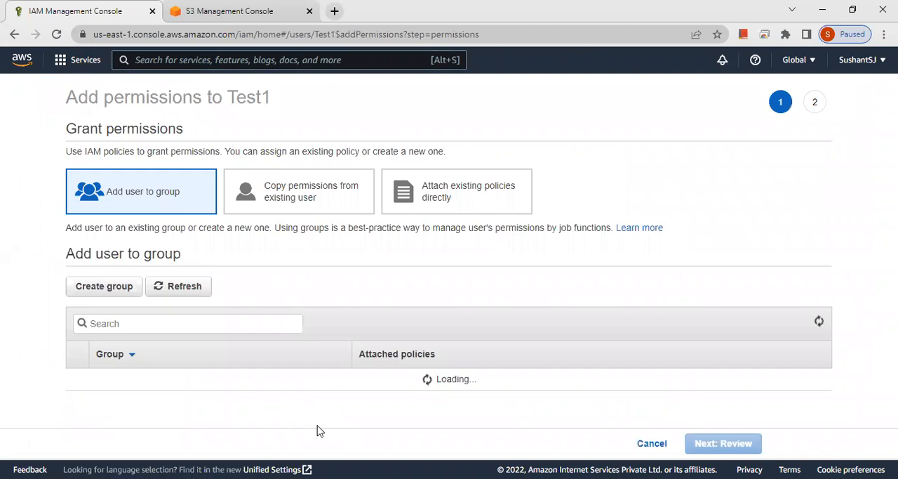
left_click(489, 188)
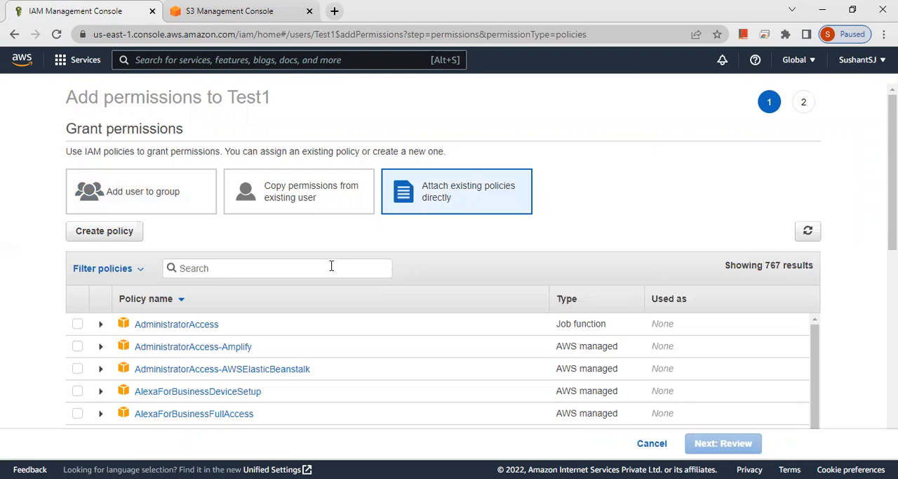
type("s3full")
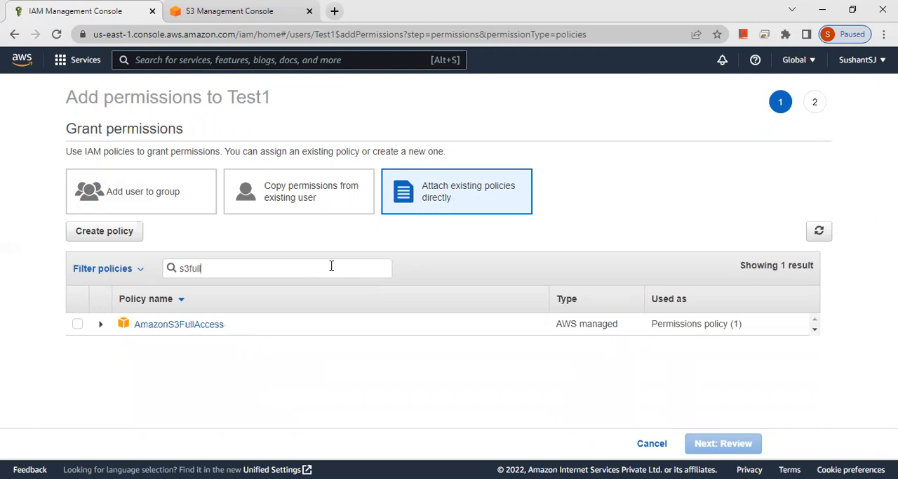
left_click(77, 324)
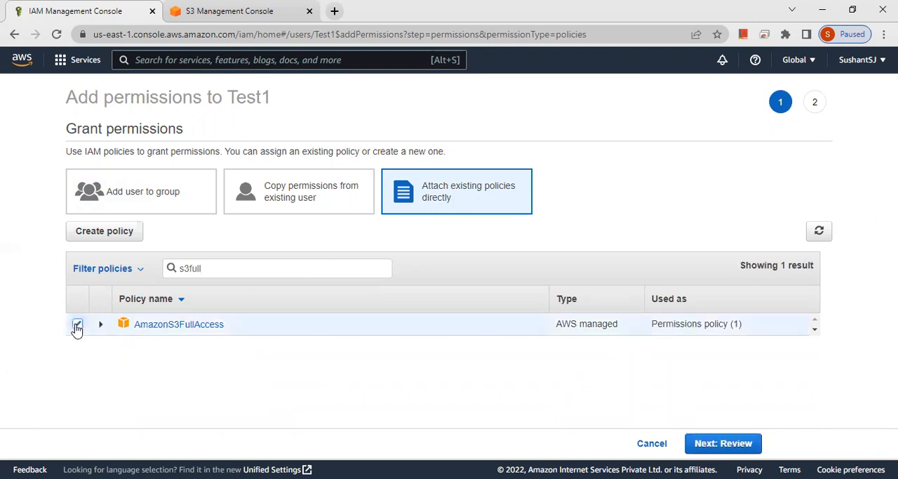
left_click(718, 444)
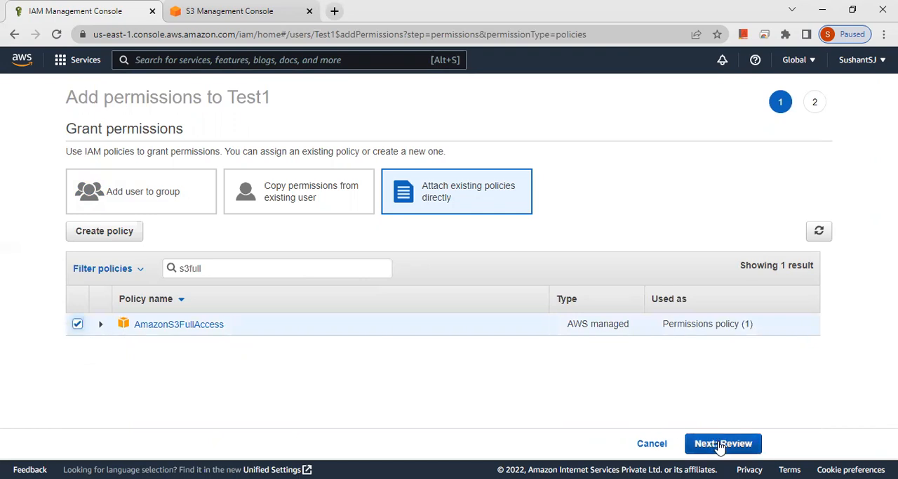
left_click(717, 443)
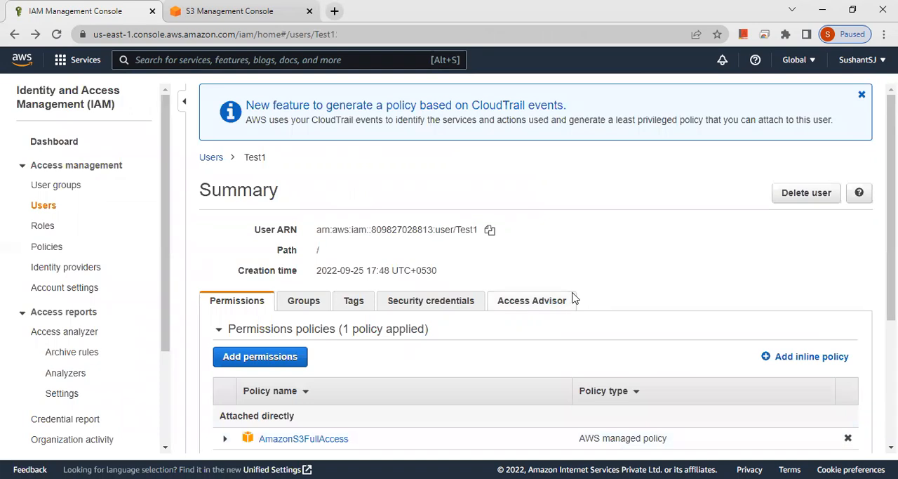
scroll(574, 298, "down", 3)
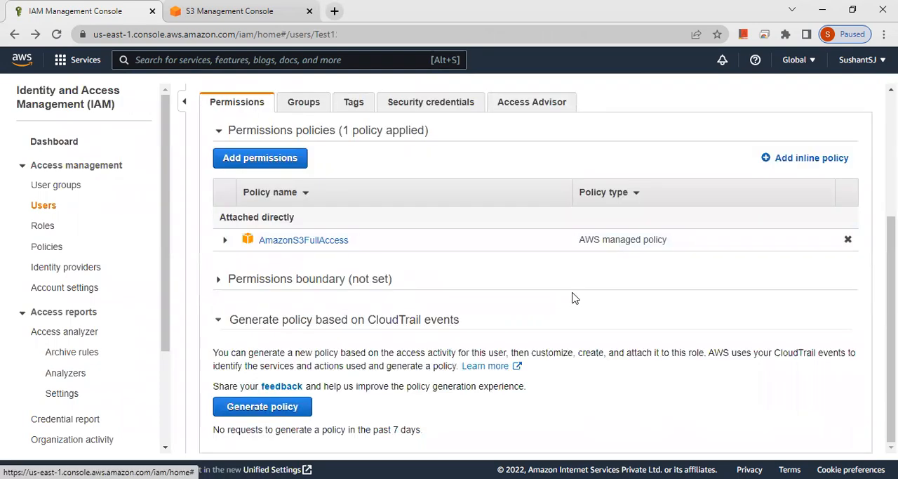
Switch to the incognito window and refresh the S3 buckets page to check Test1's bucket access
key("alt+Tab")
key("F5")
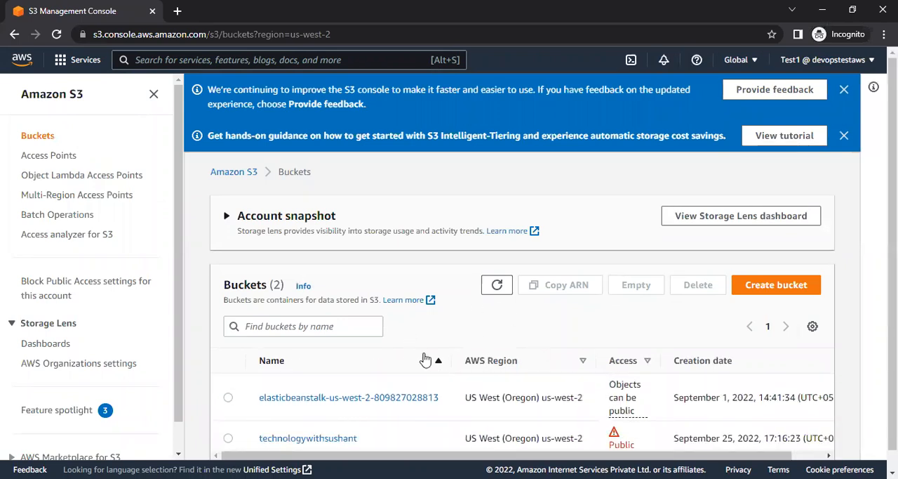
scroll(425, 357, "down", 1)
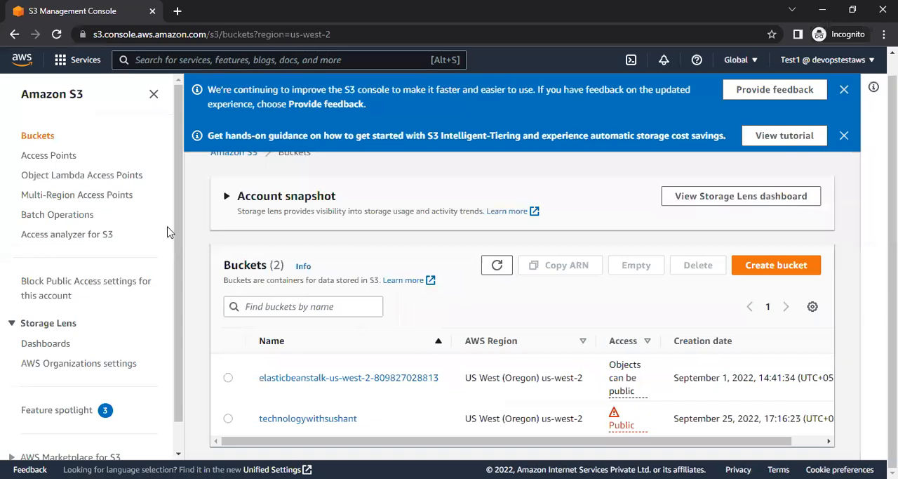
Start a new IAM user group in the regular browser window and name it Storage
key("alt+Tab")
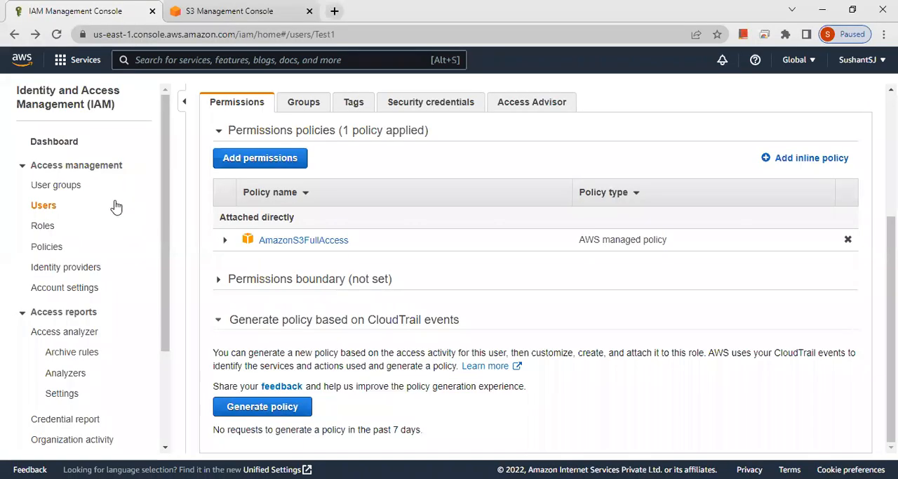
left_click(77, 188)
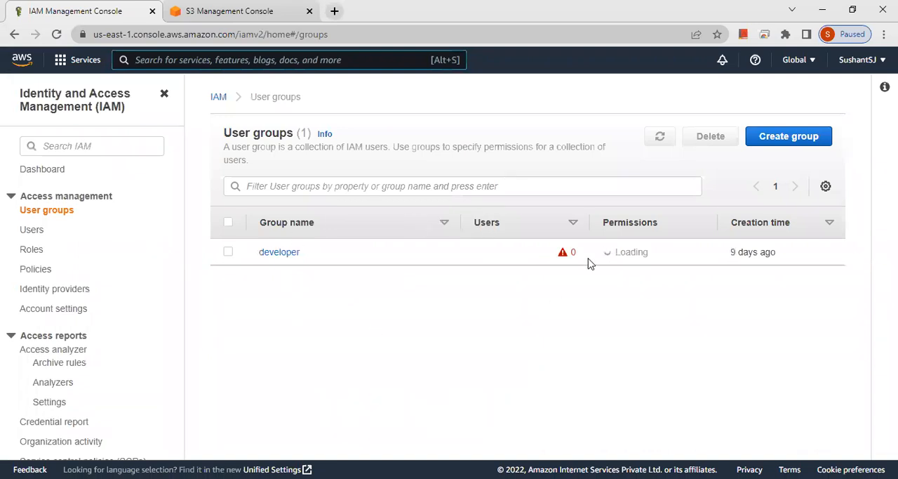
left_click(807, 139)
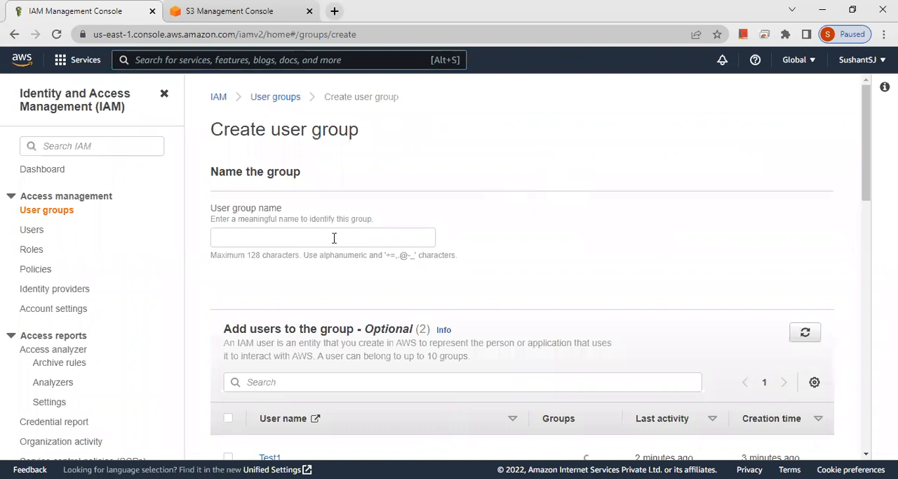
left_click(334, 236)
type("Storag")
left_click(622, 281)
Select only user Test2 as a member of the new Storage group
scroll(623, 281, "down", 2)
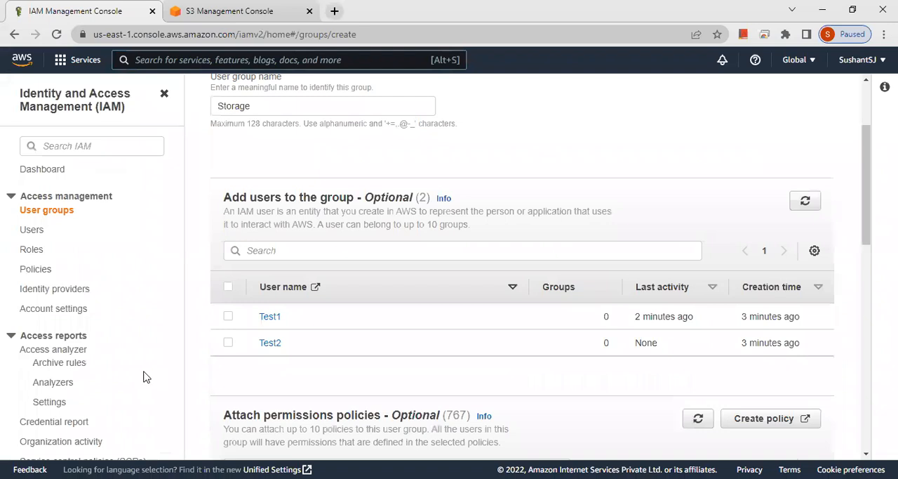
left_click(228, 317)
left_click(228, 316)
left_click(228, 342)
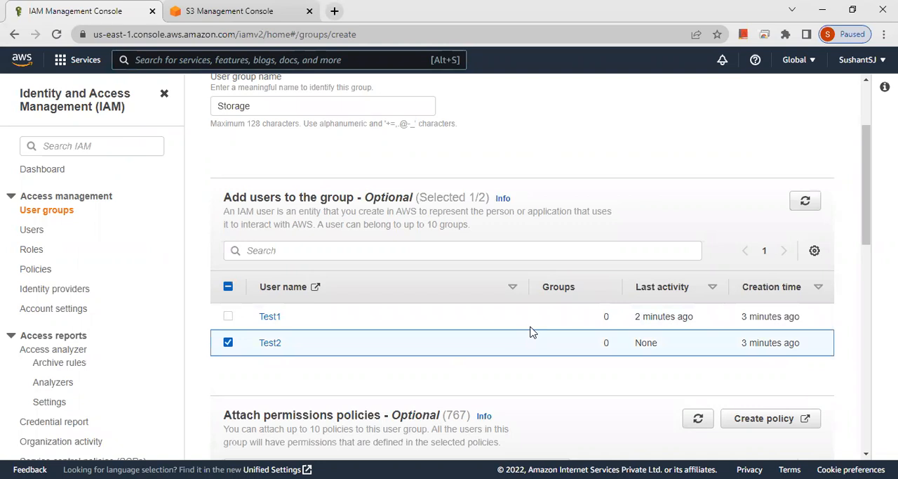
Filter the policies by s3fullaccess, attach AmazonS3FullAccess to the Storage group, and create the group
scroll(532, 332, "down", 3)
left_click(416, 203)
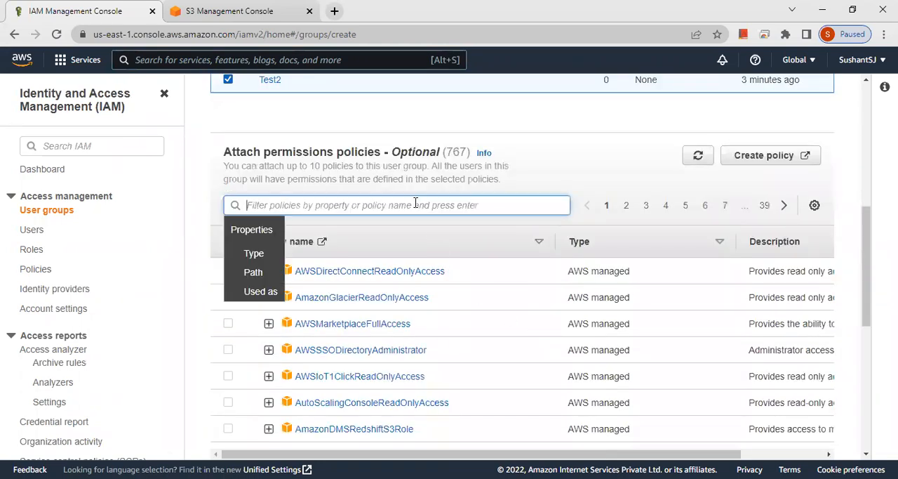
type("s3fullacc")
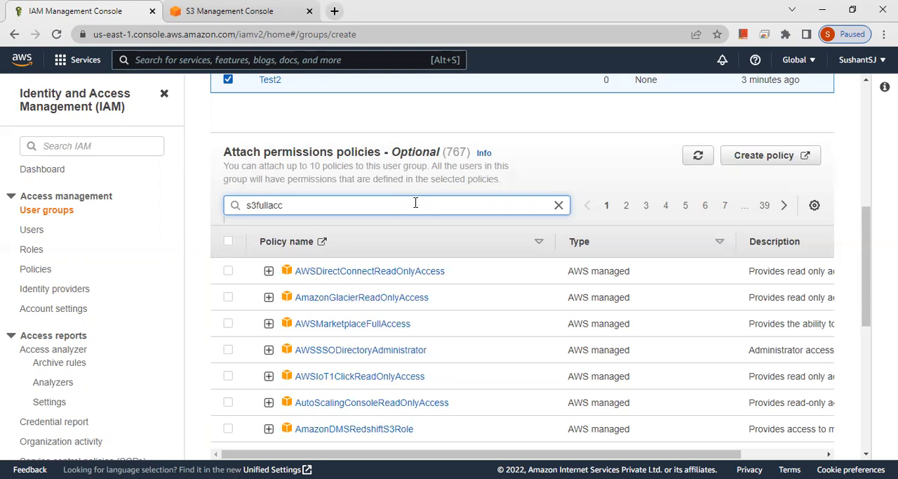
type("ess")
key("Return")
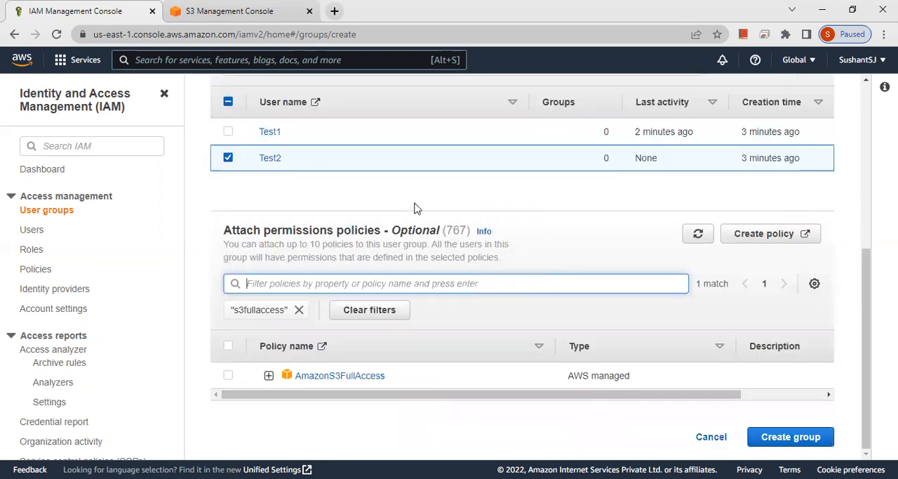
left_click(228, 375)
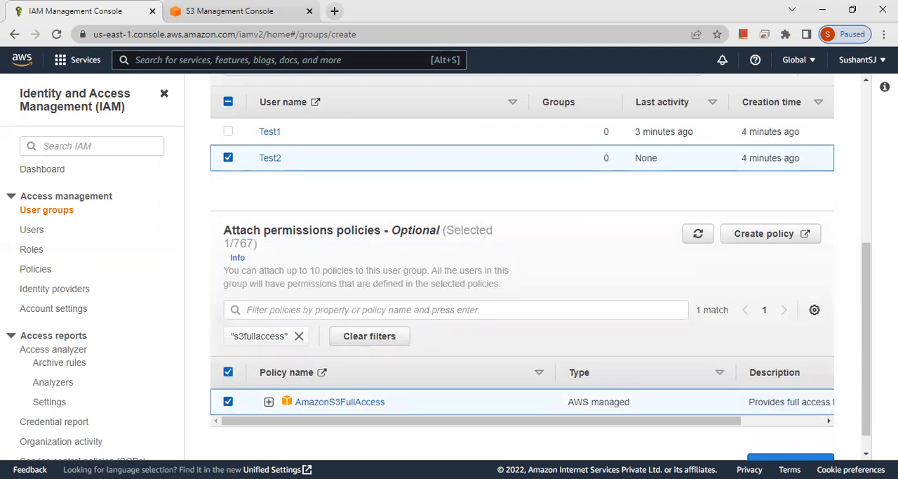
scroll(873, 366, "down", 1)
left_click(807, 446)
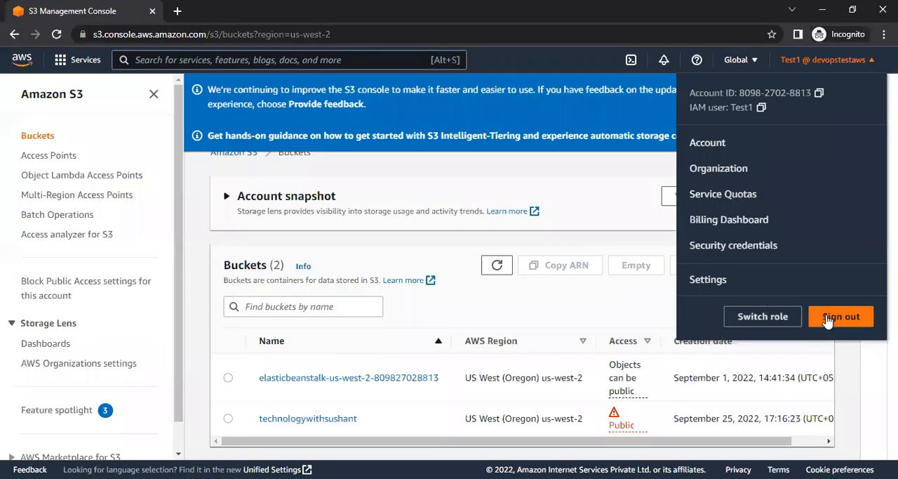
Sign Test1 out in the incognito window and reopen the IAM user sign-in page
left_click(828, 319)
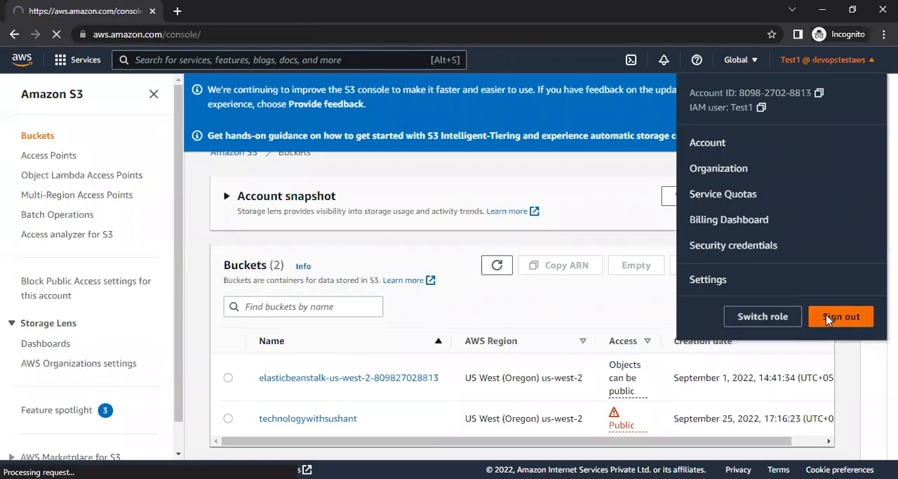
left_click(480, 263)
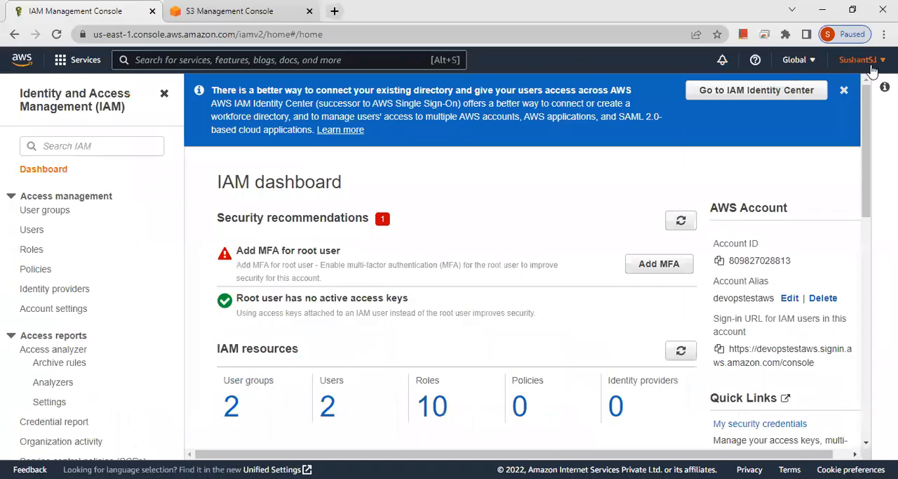
Copy the account ID from the regular window and use it in the incognito window to sign in as Test2 with the console password
left_click(856, 61)
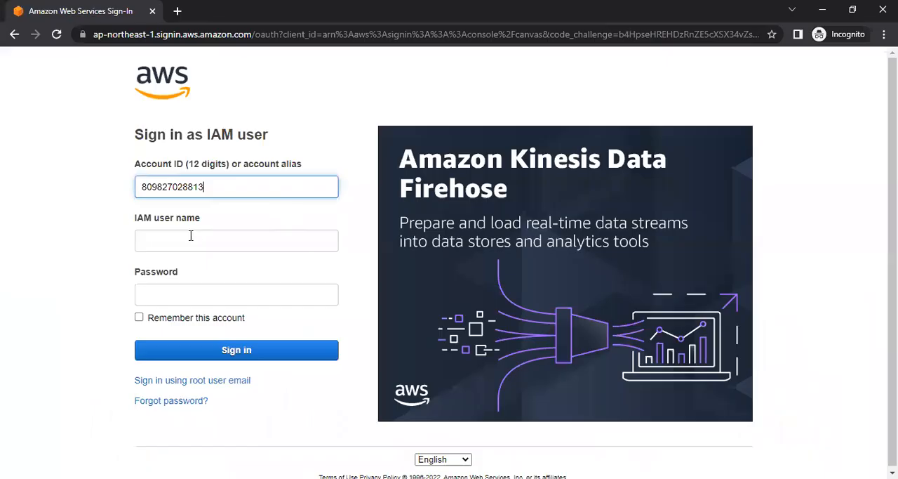
left_click(190, 236)
type("Test2")
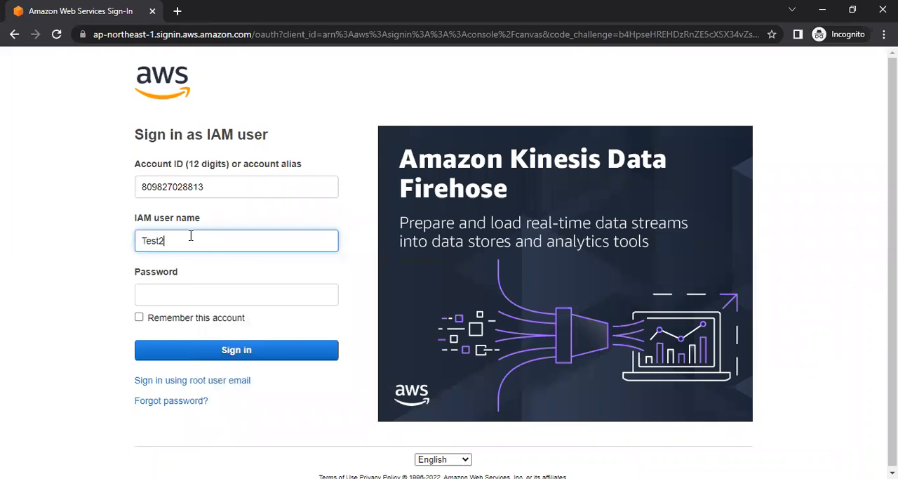
key("Tab")
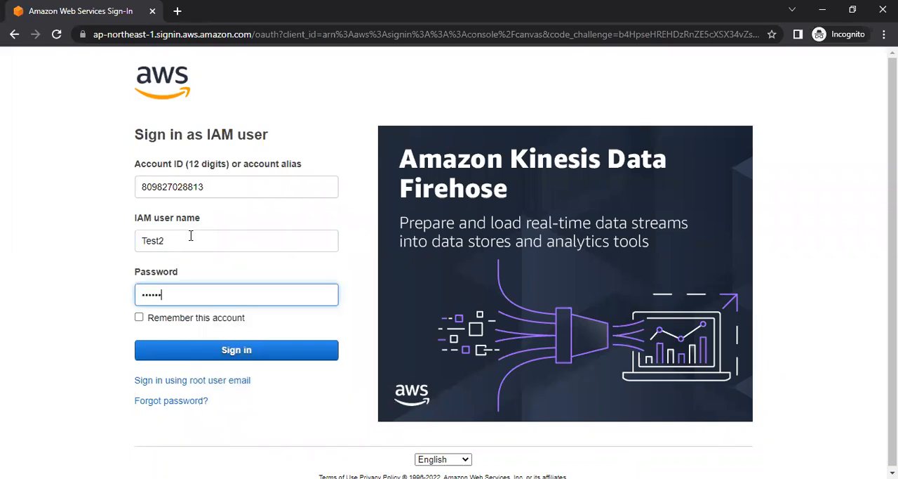
left_click(198, 356)
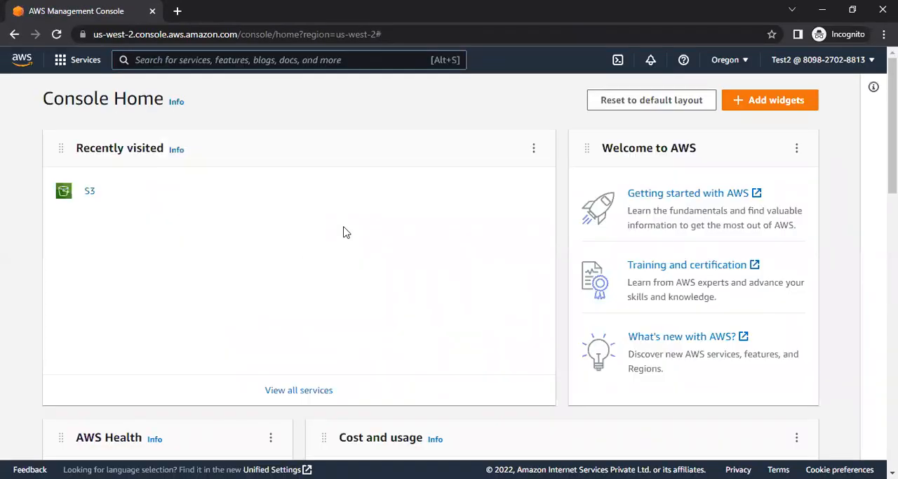
Open the S3 console as Test2 and check the bucket list
left_click(89, 193)
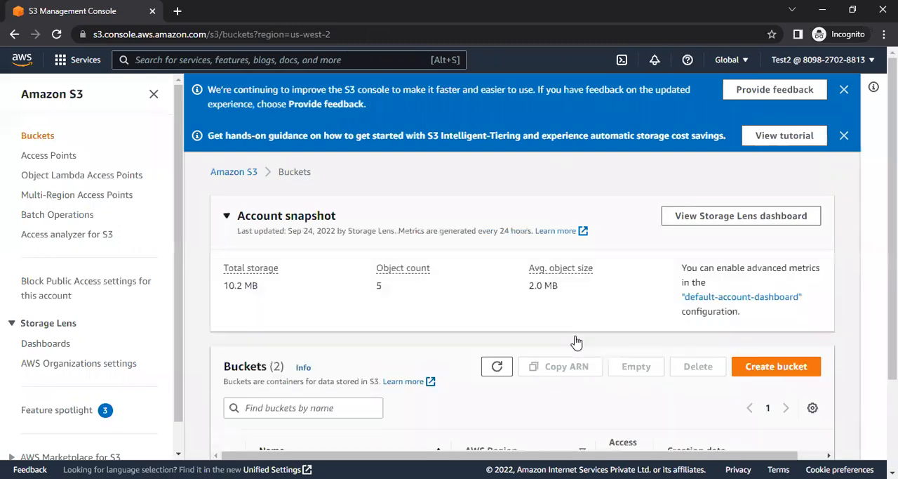
scroll(574, 341, "down", 1)
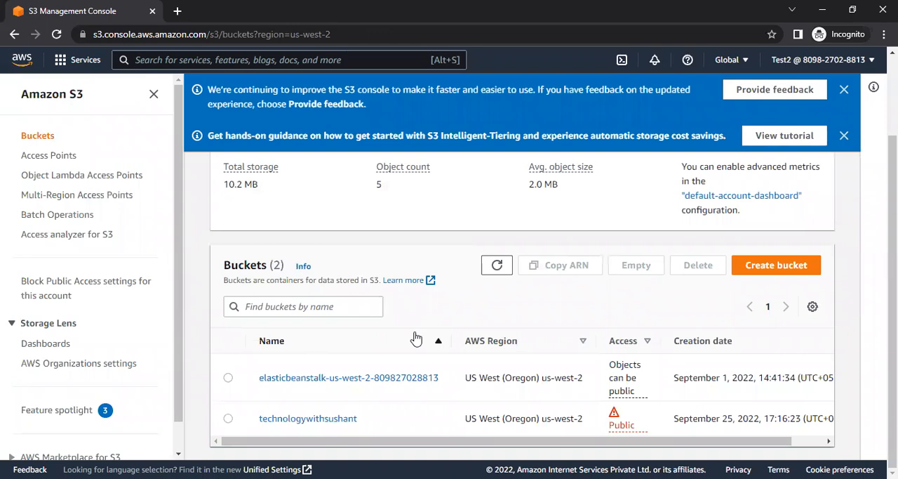
Return to the IAM dashboard in the regular browser window and look over the IAM resources section
key("alt+Tab")
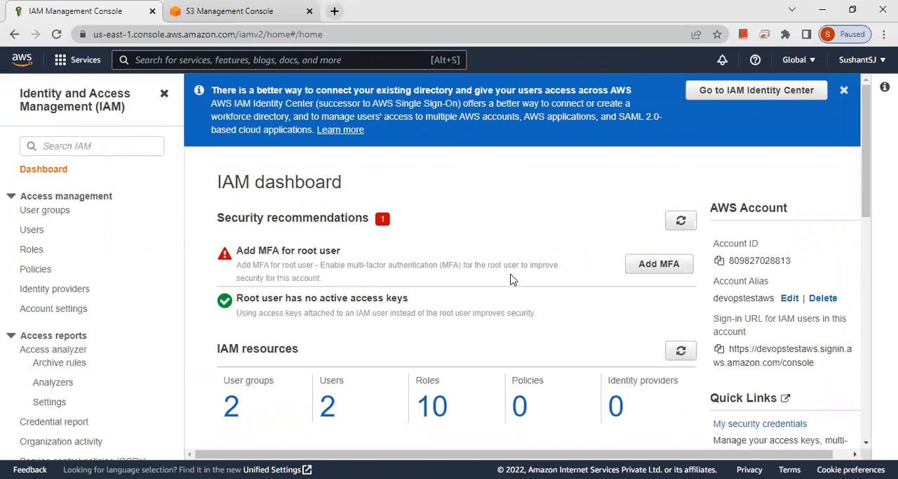
scroll(512, 278, "down", 2)
scroll(512, 278, "down", 1)
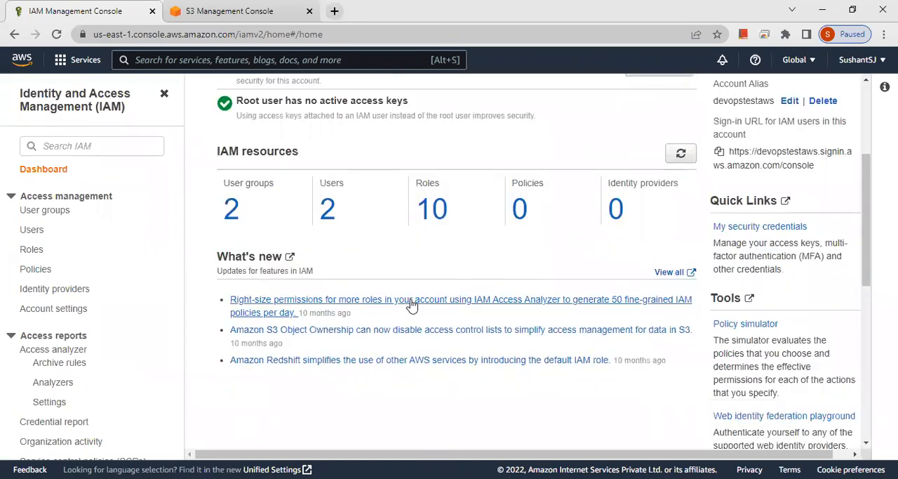